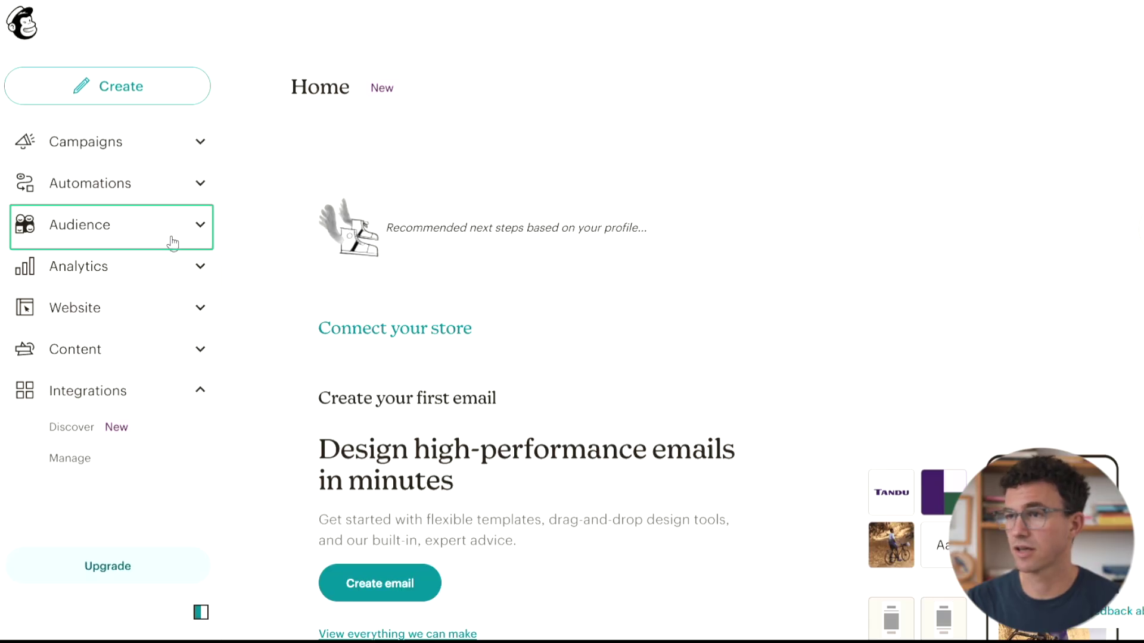
Step: View all TheFigCo contacts, then go to the audience's Tags page
click(152, 306)
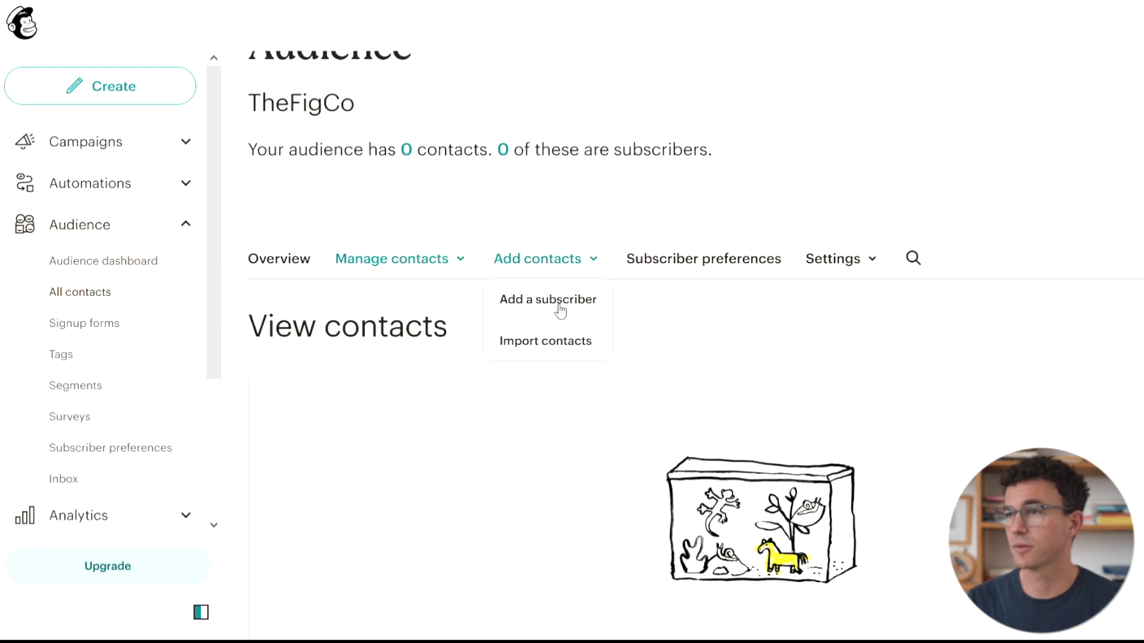
click(560, 311)
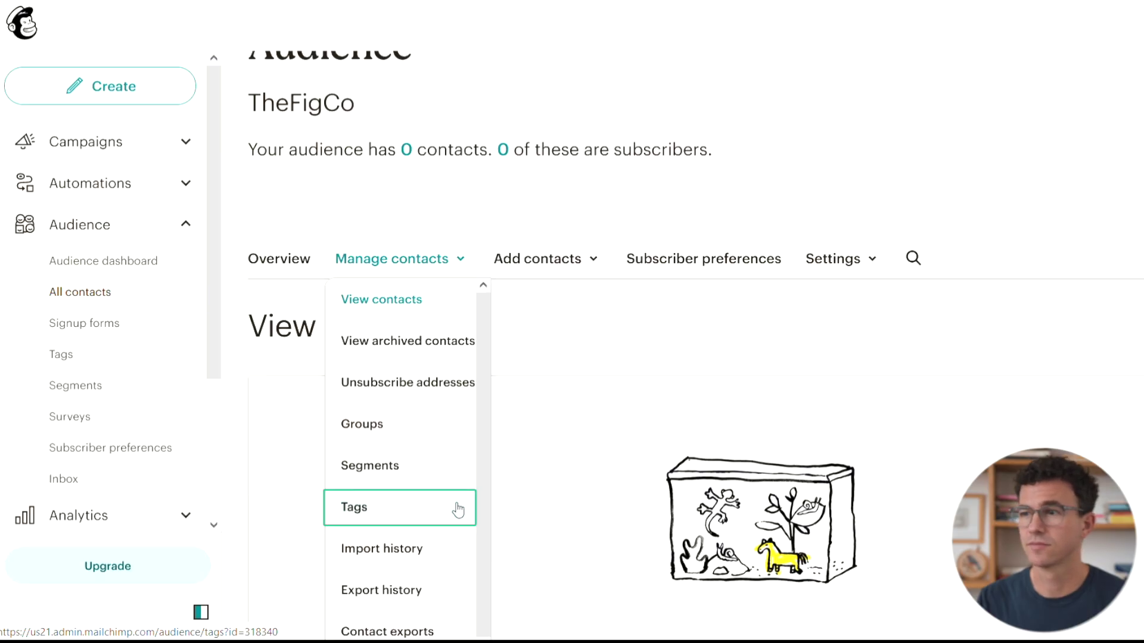
click(457, 511)
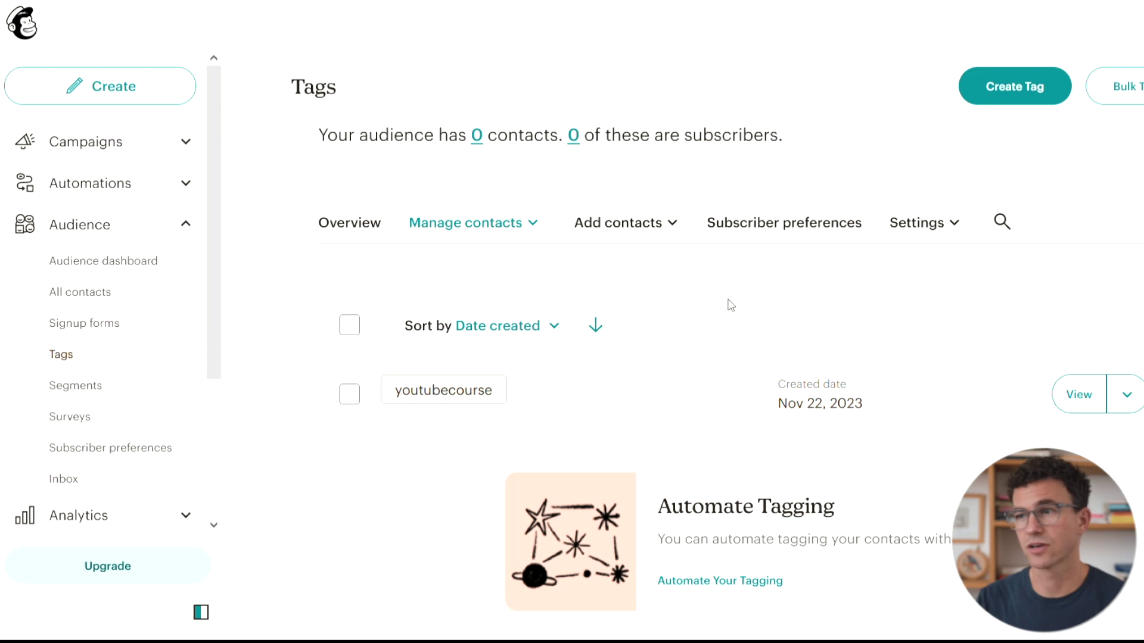
Step: Create a new audience tag named 'videopodcast'
click(1013, 89)
text(videopodcast)
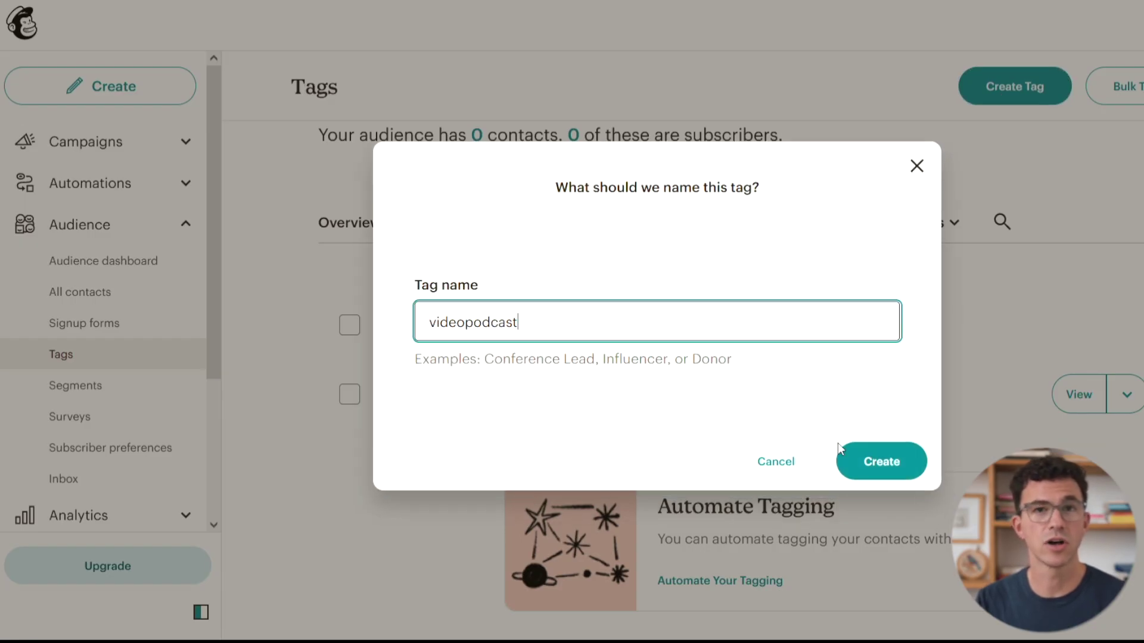
click(908, 462)
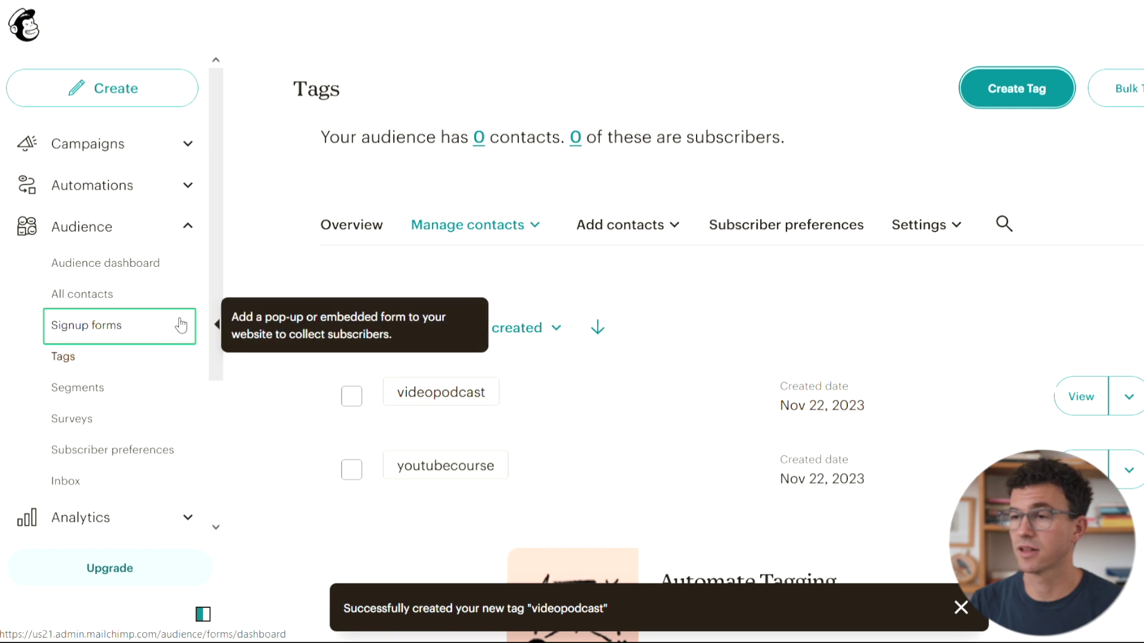
Step: In the signup form builder, delete the Last Name, Address and Phone Number fields, confirming with DELETE
click(181, 326)
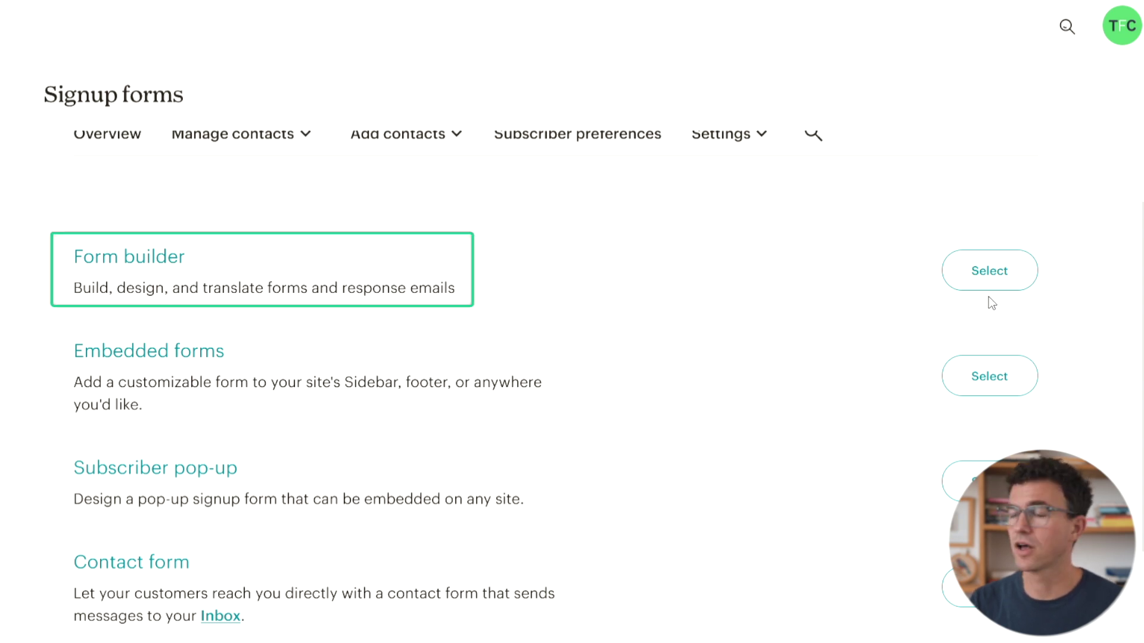
click(989, 271)
scroll(1142, 367, down, 10)
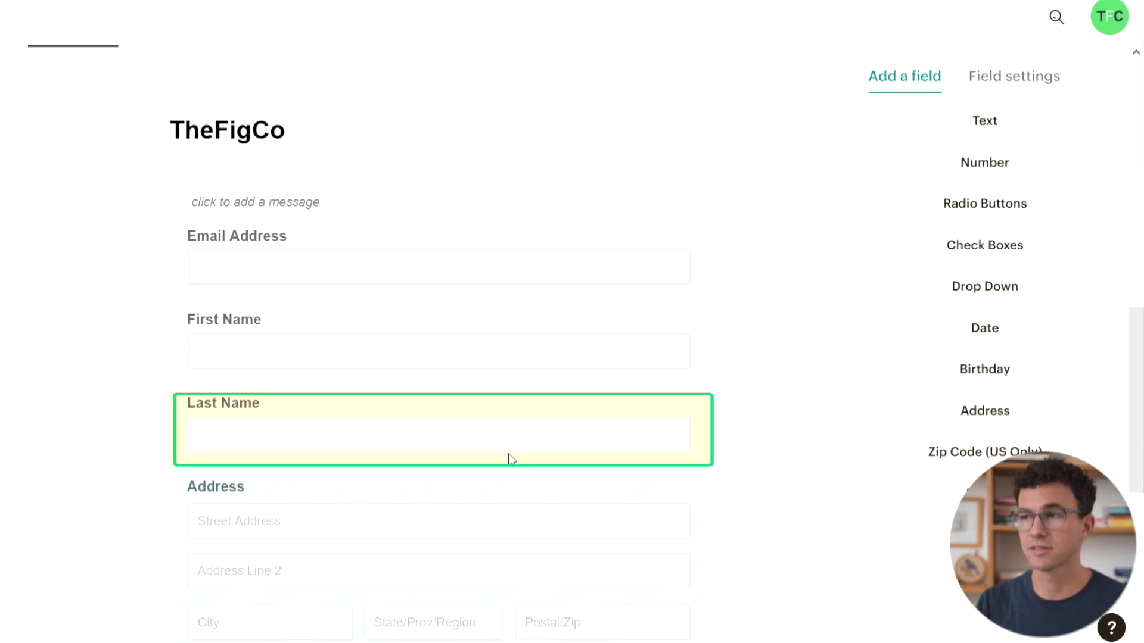
scroll(567, 403, down, 2)
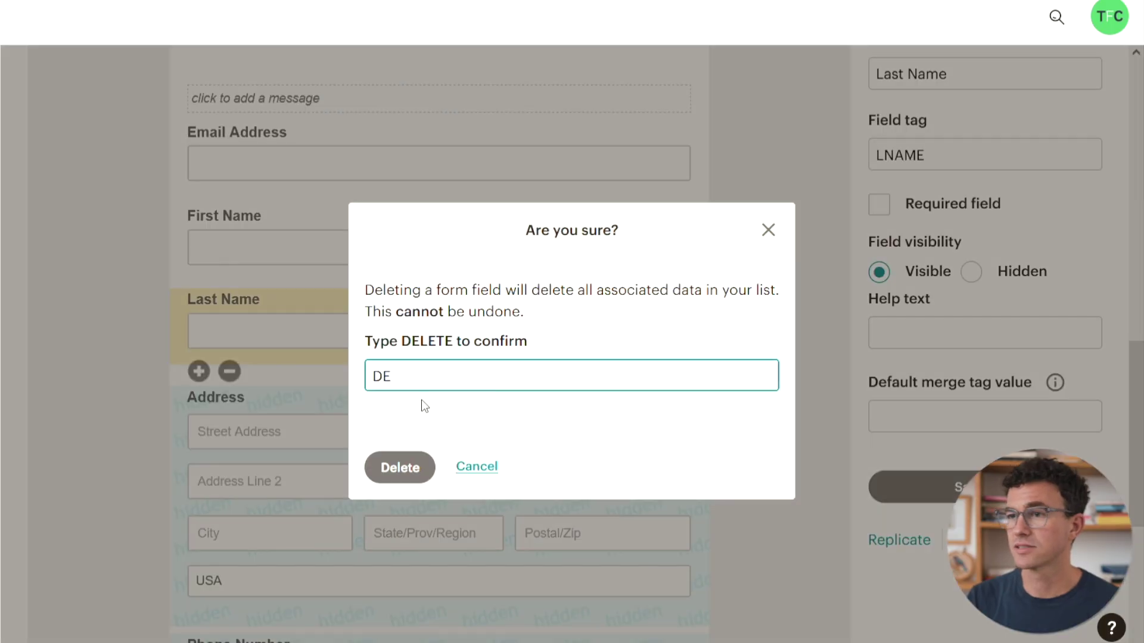
text(LETE)
key(Return)
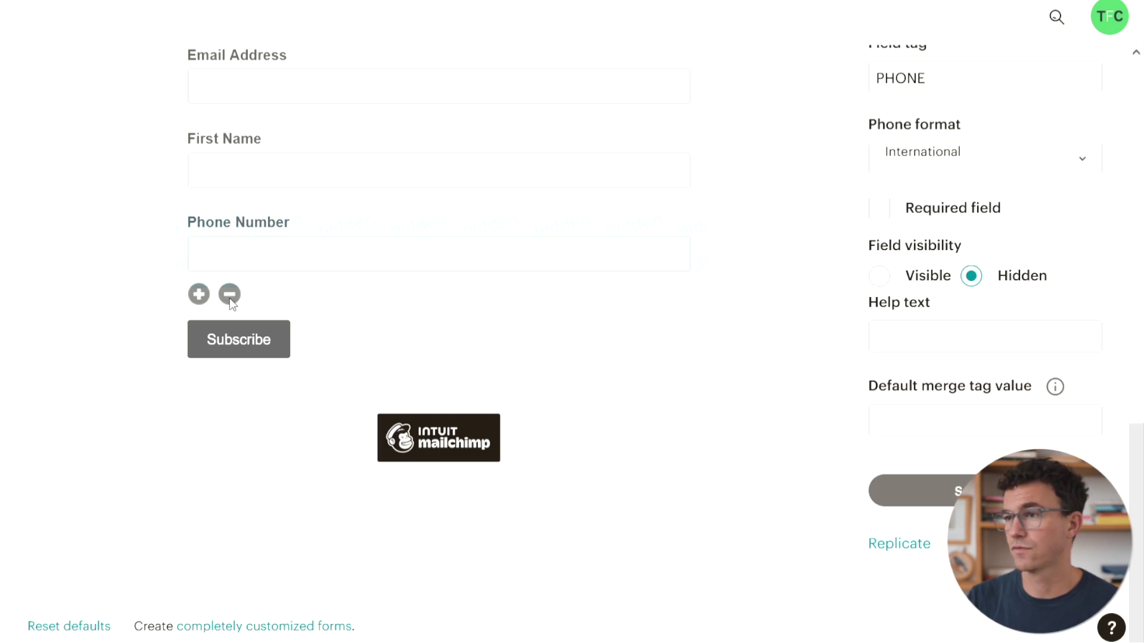
click(230, 296)
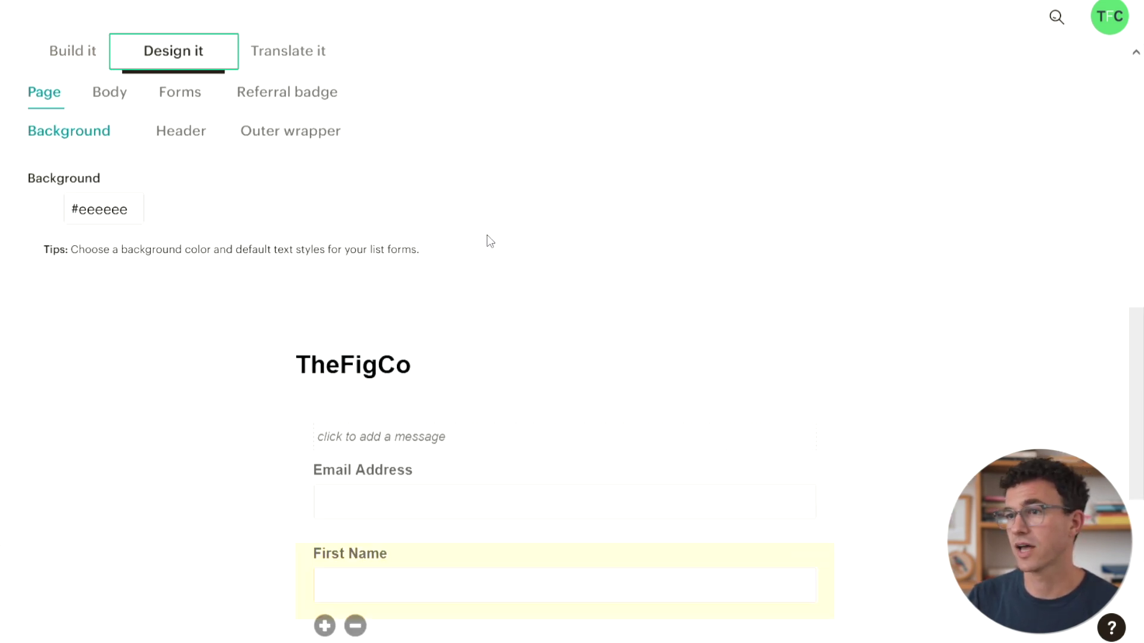
Step: Review the form's Page Background, Header, Outer wrapper and Body default text styles
scroll(487, 236, down, 1)
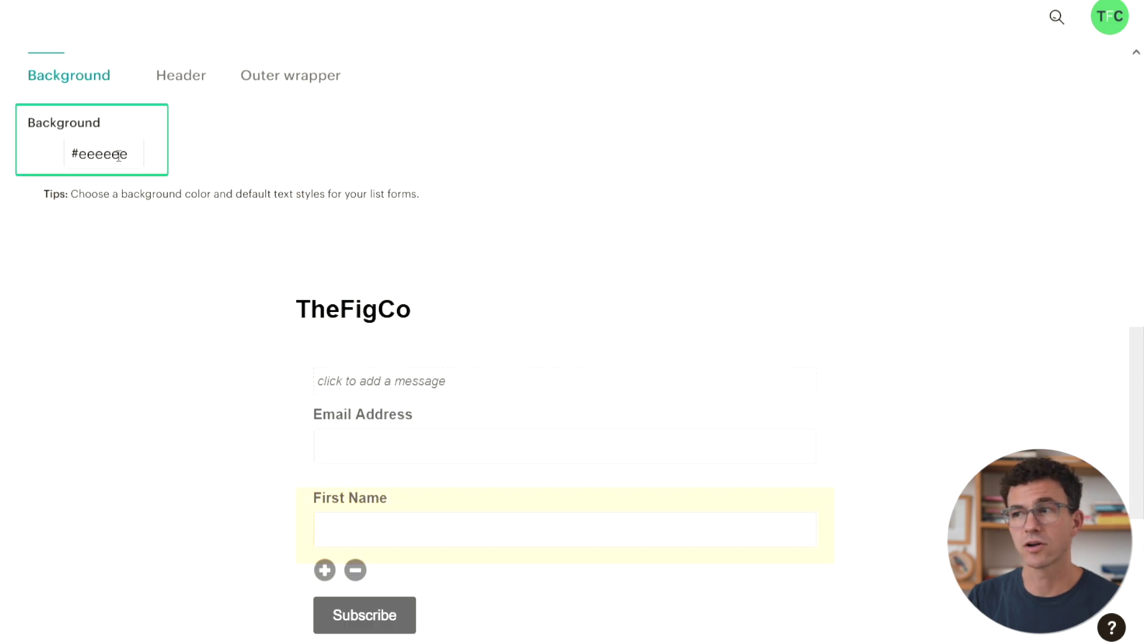
click(118, 155)
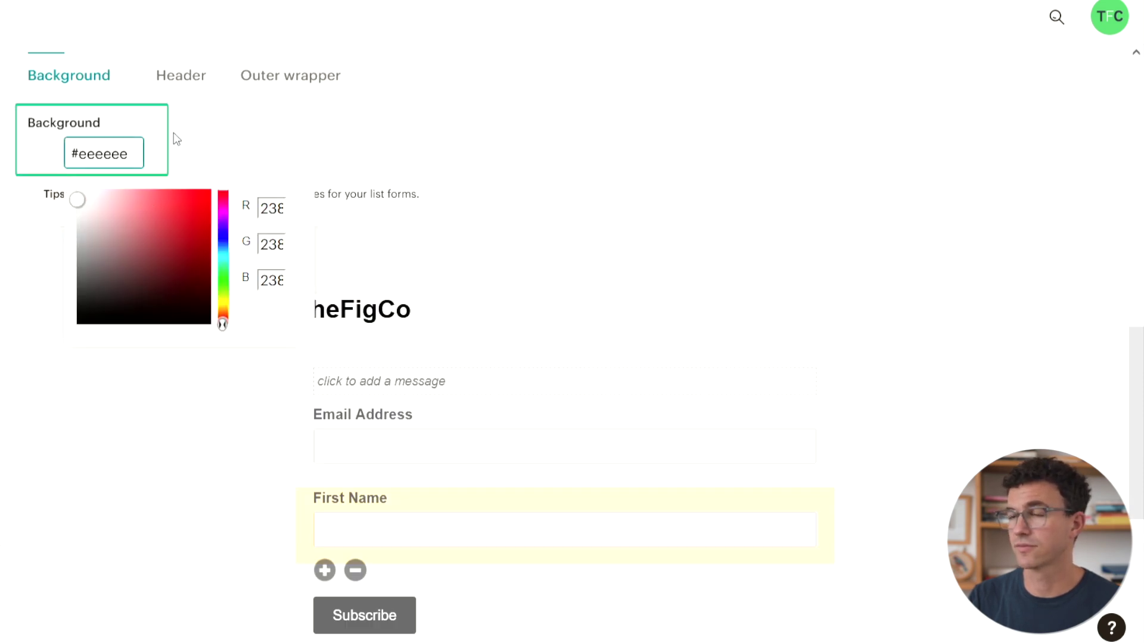
click(177, 82)
click(271, 89)
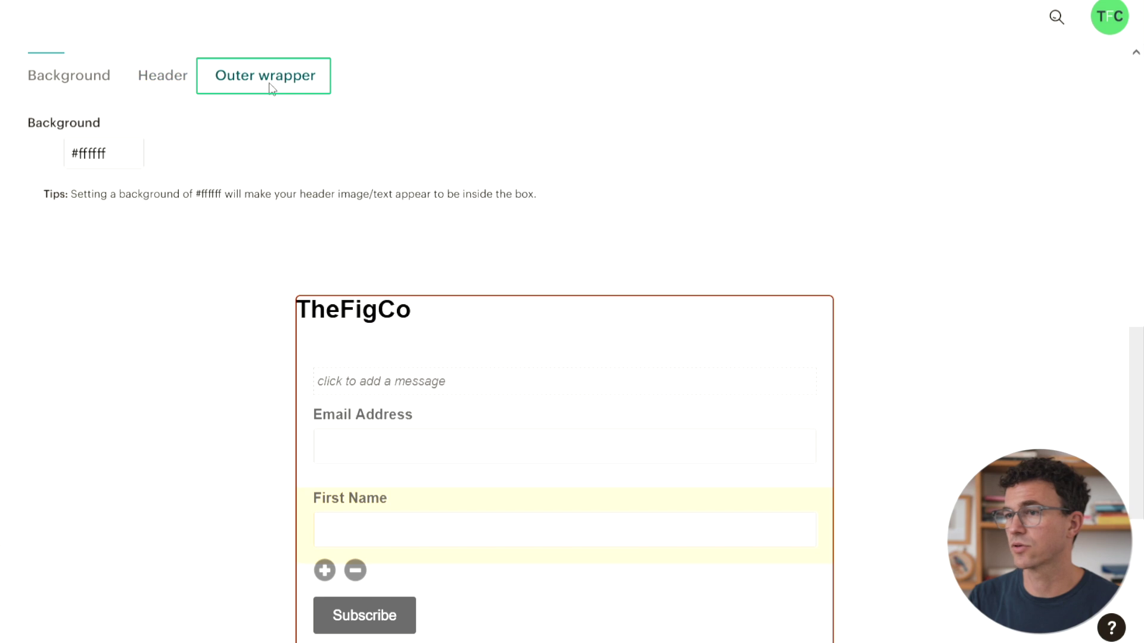
scroll(150, 148, up, 2)
click(100, 157)
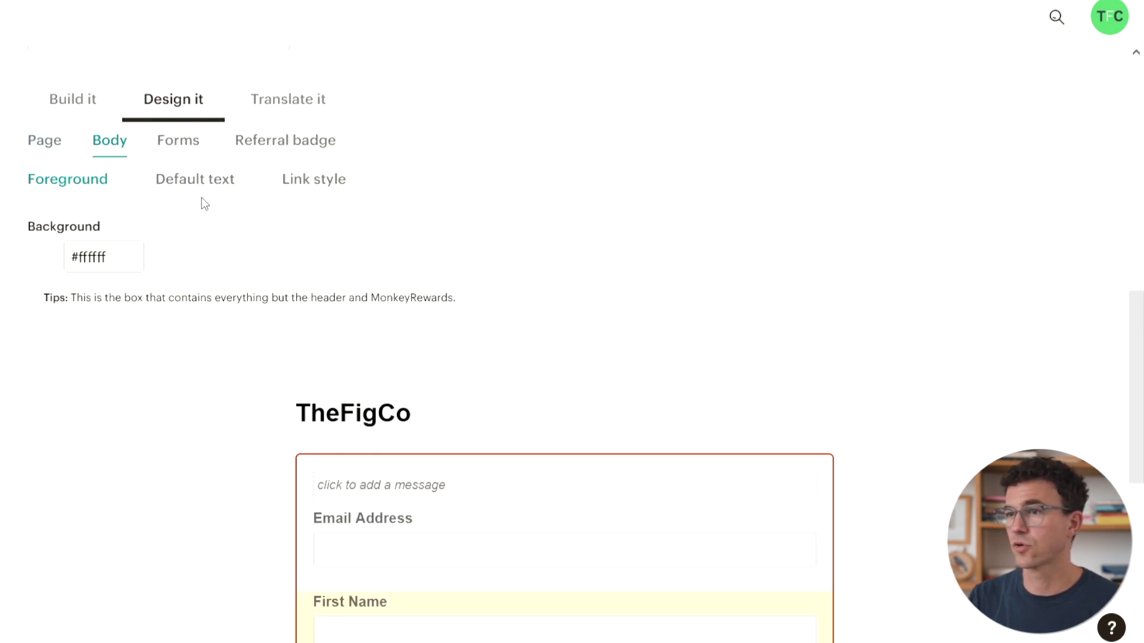
click(216, 188)
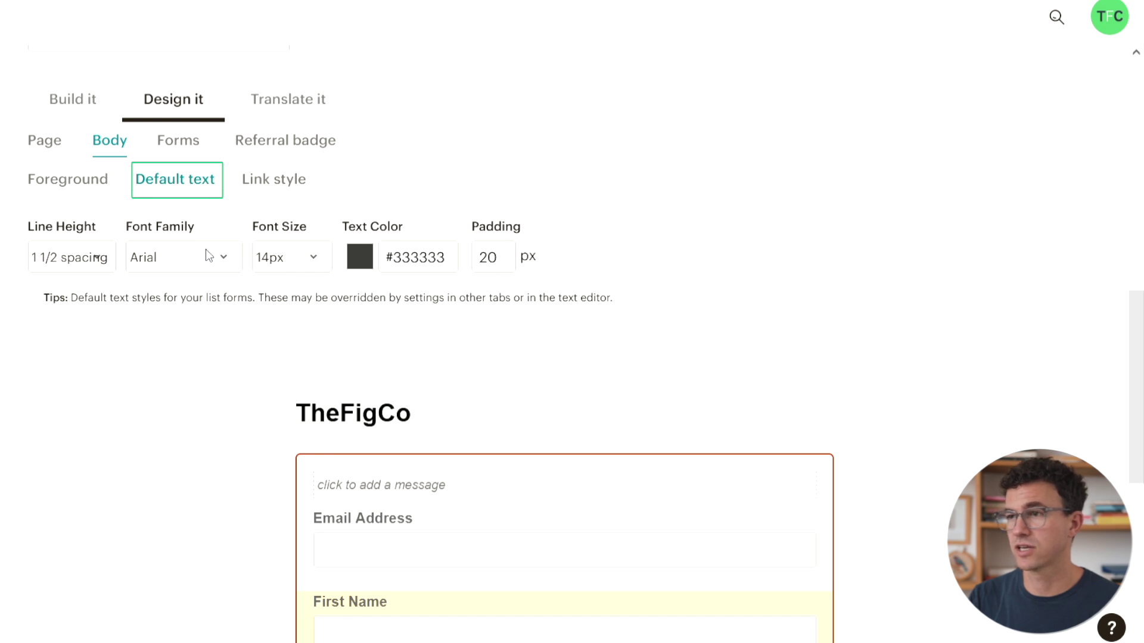
scroll(208, 255, up, 3)
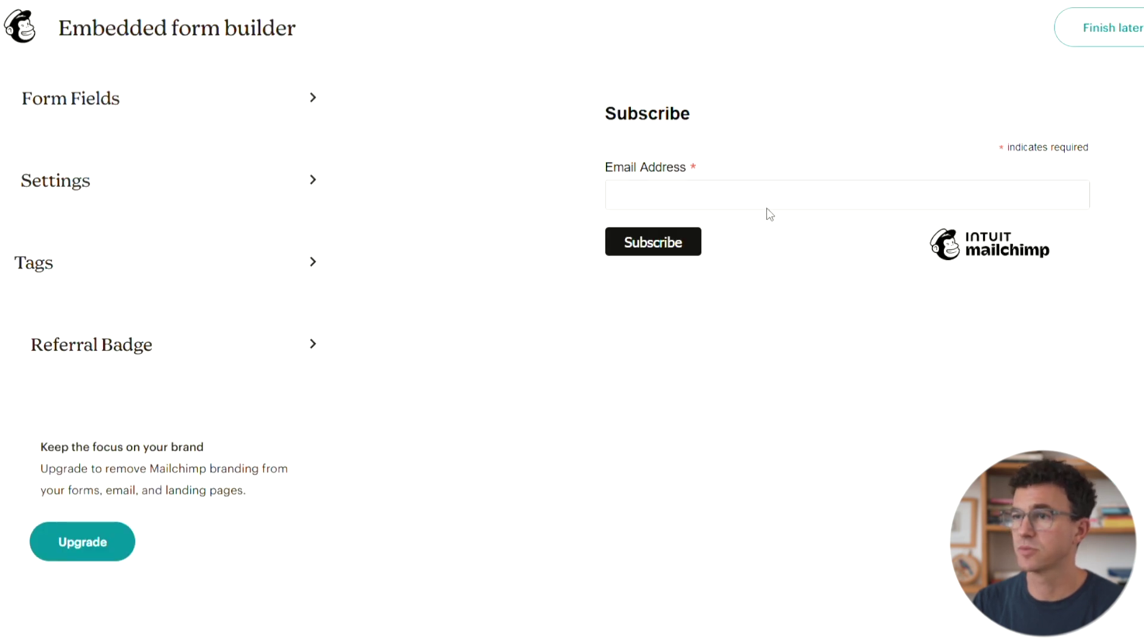
Step: Turn on the First name field in the embedded form and generate its embed code
click(236, 97)
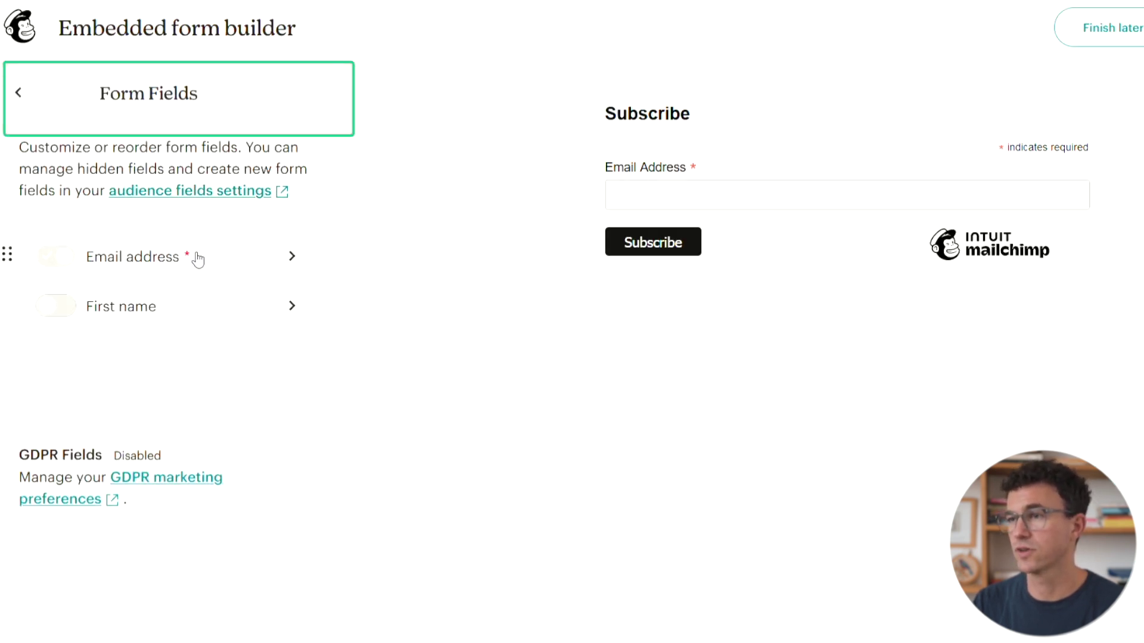
click(54, 305)
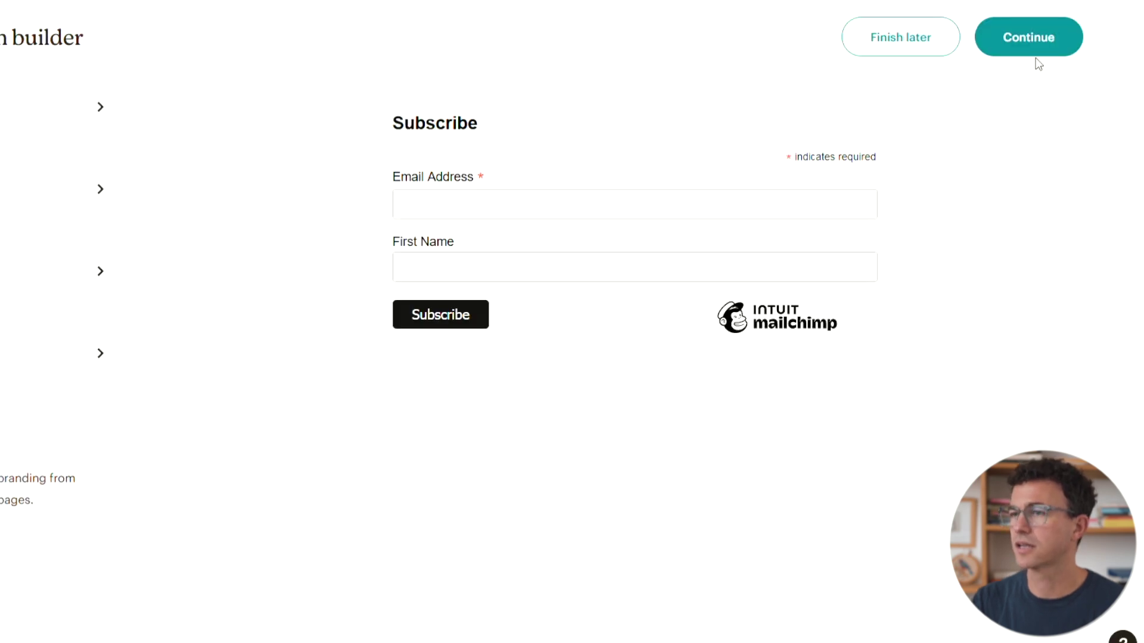
click(1037, 54)
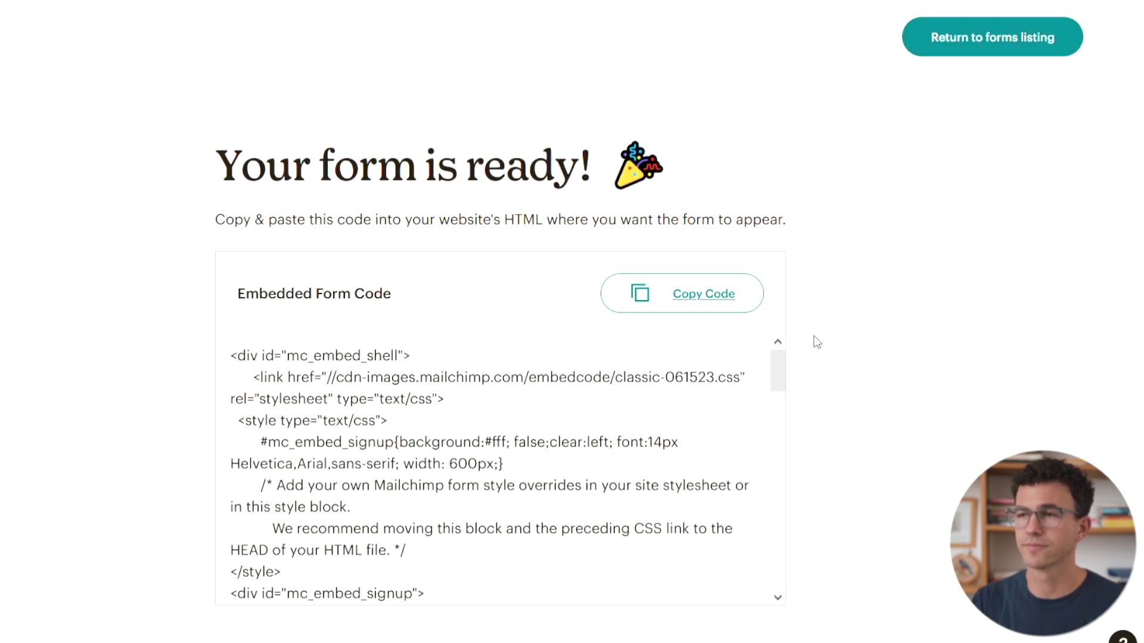
scroll(776, 383, down, 10)
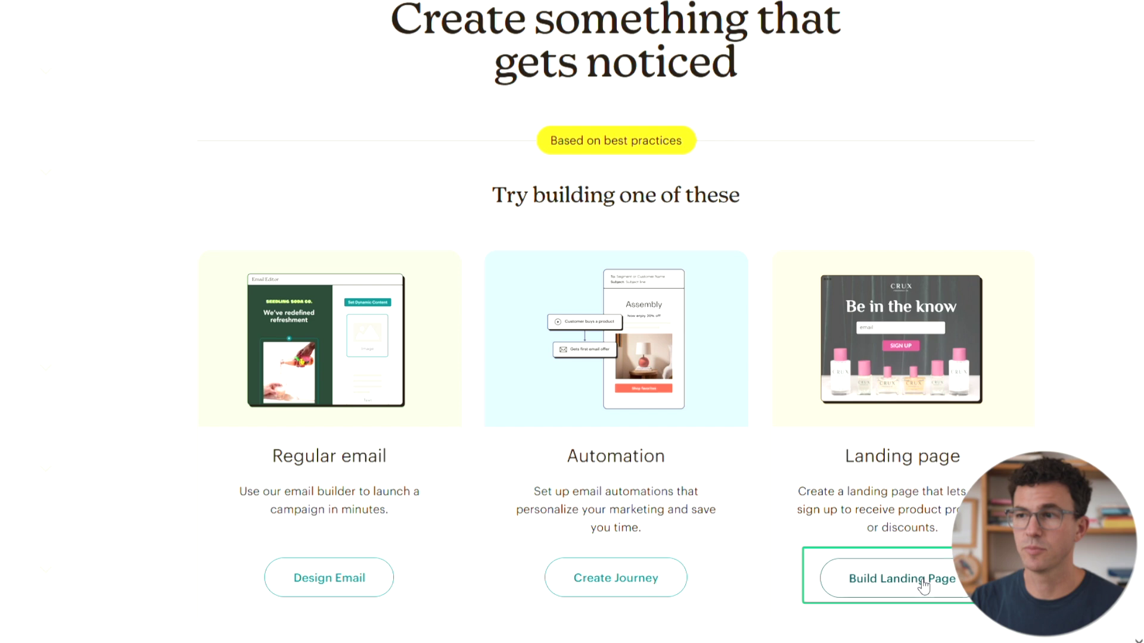
Step: Create a new landing page from the plain Lead Generation signup template
click(923, 585)
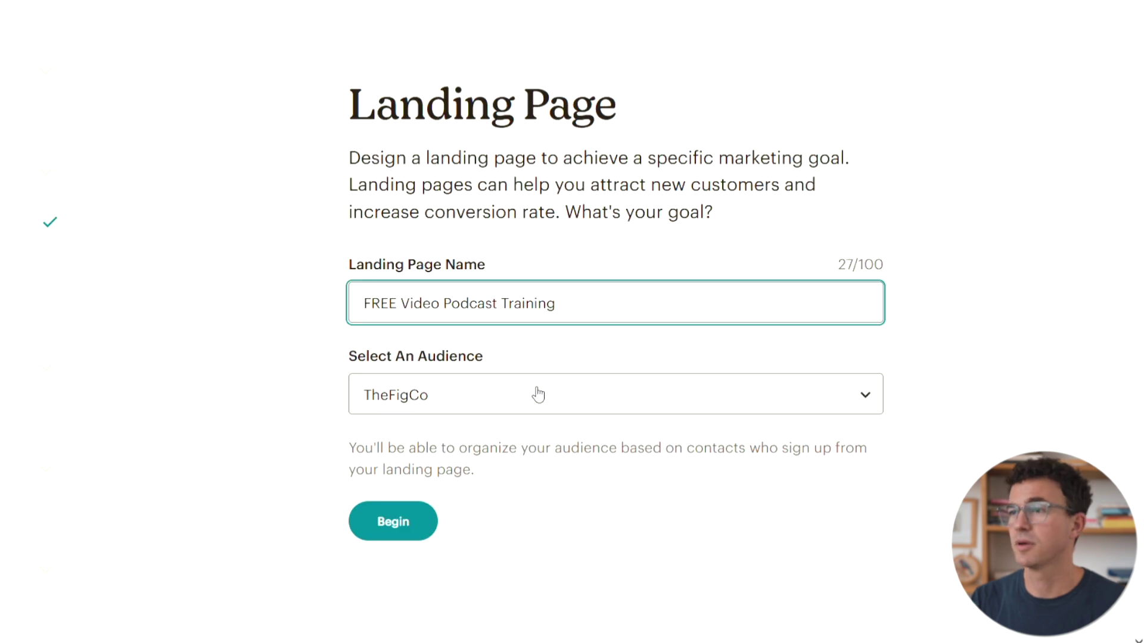
click(393, 522)
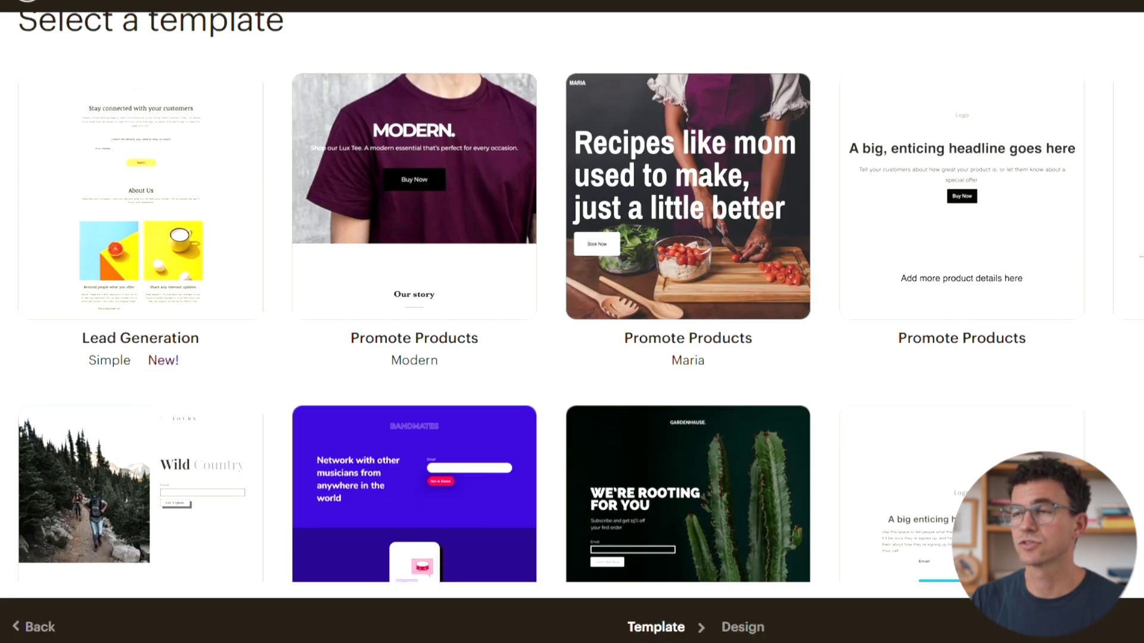
scroll(566, 298, down, 3)
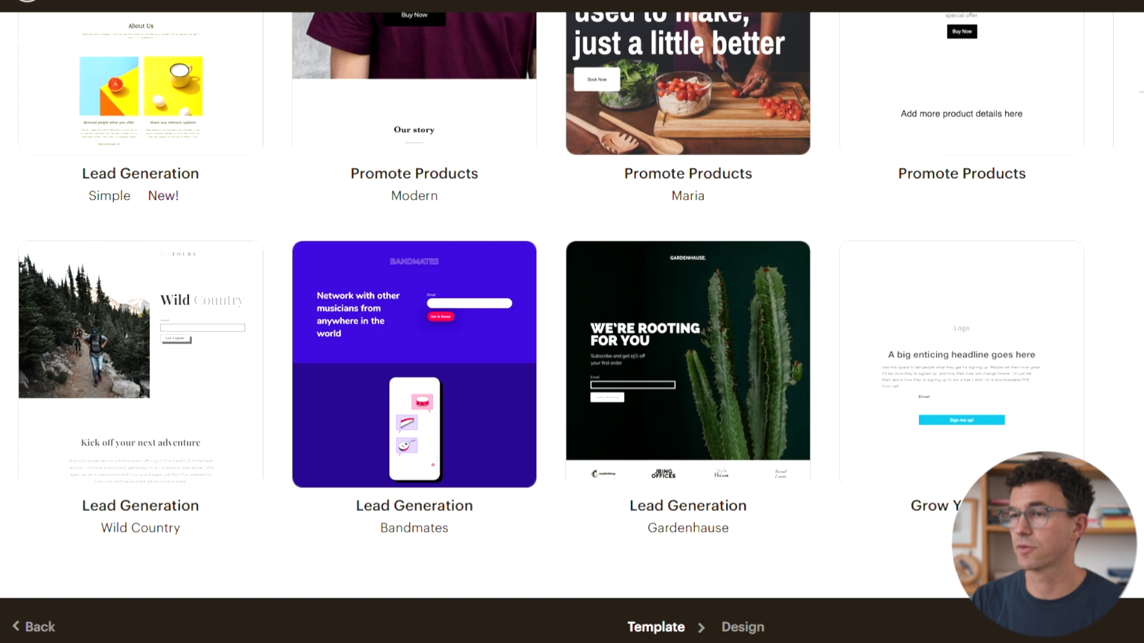
click(1020, 408)
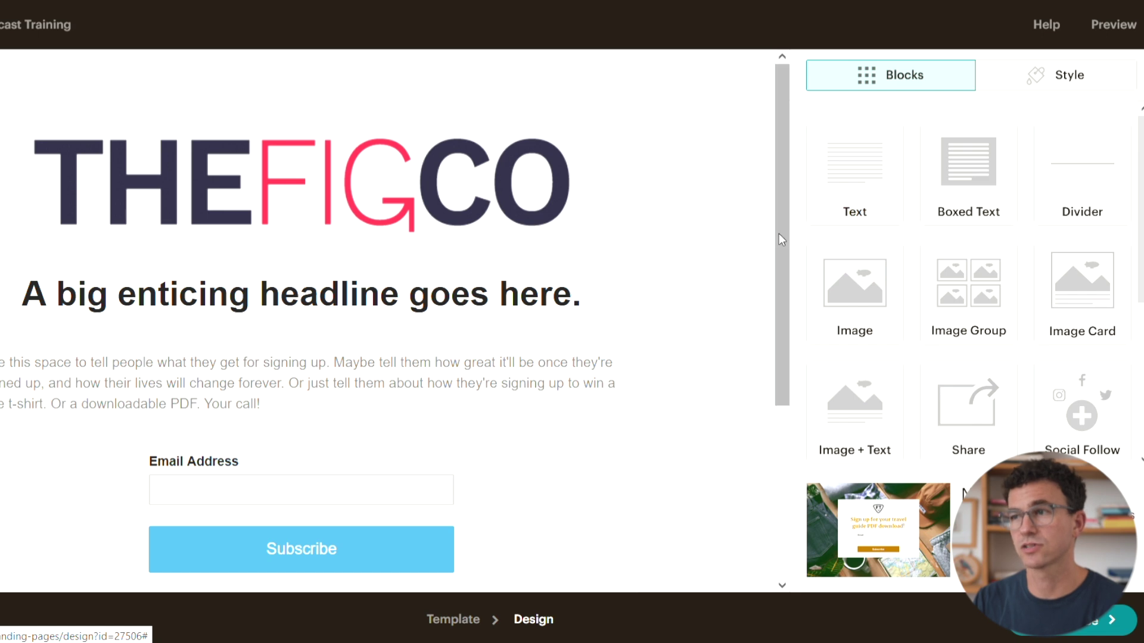
drag(778, 234, 785, 261)
Step: Shrink the logo and drag a Divider block in below the intro paragraph
click(516, 163)
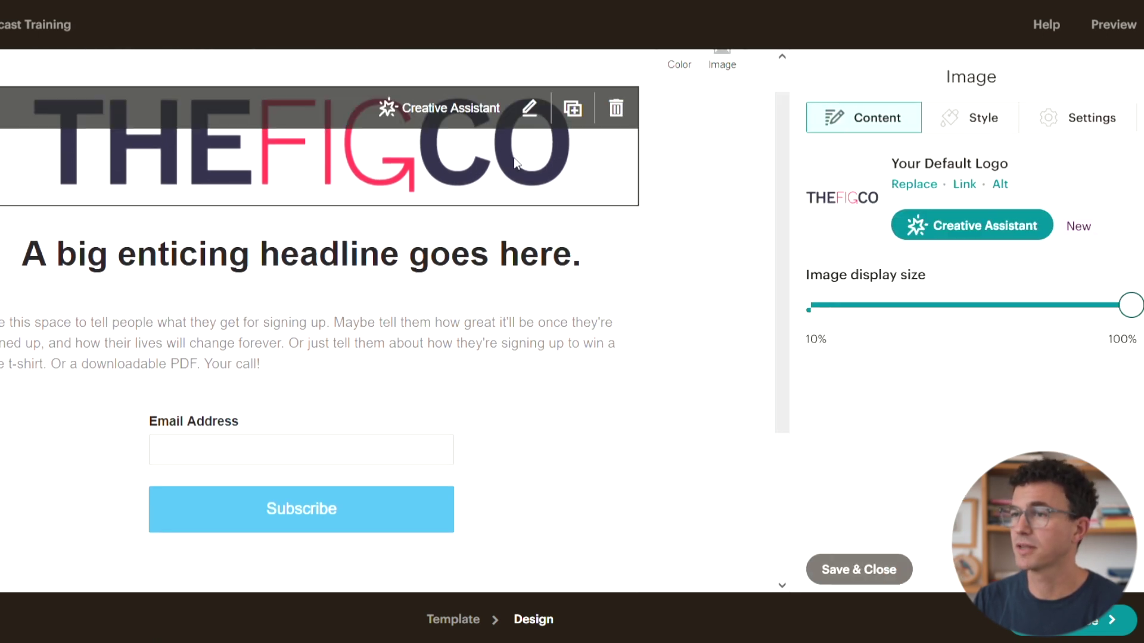
drag(1131, 308, 1062, 308)
click(859, 569)
drag(488, 190, 424, 269)
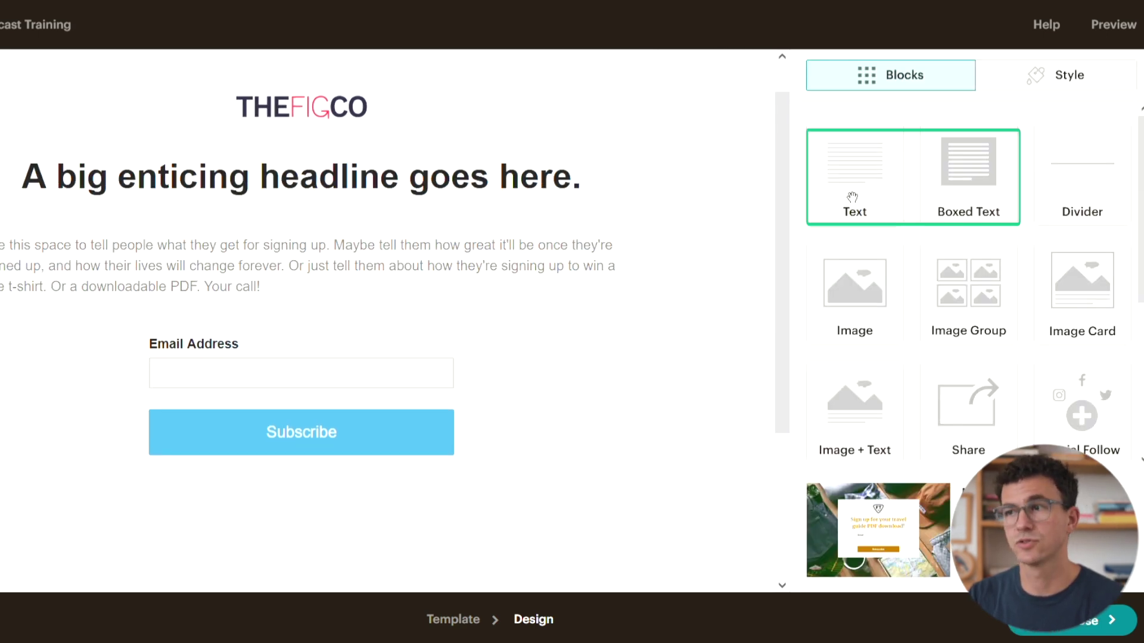
drag(1068, 207, 446, 307)
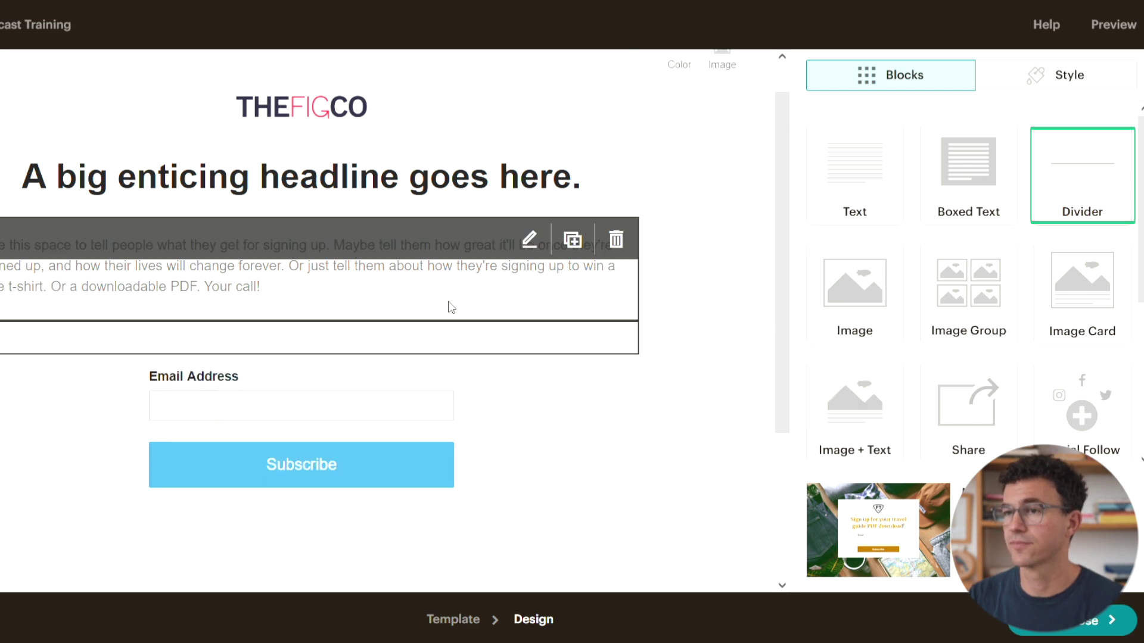
Step: Set the headline to 'Get your FREE Video Podcast Training!', paste a centred bold intro, add First Name
text(Get your FREE )
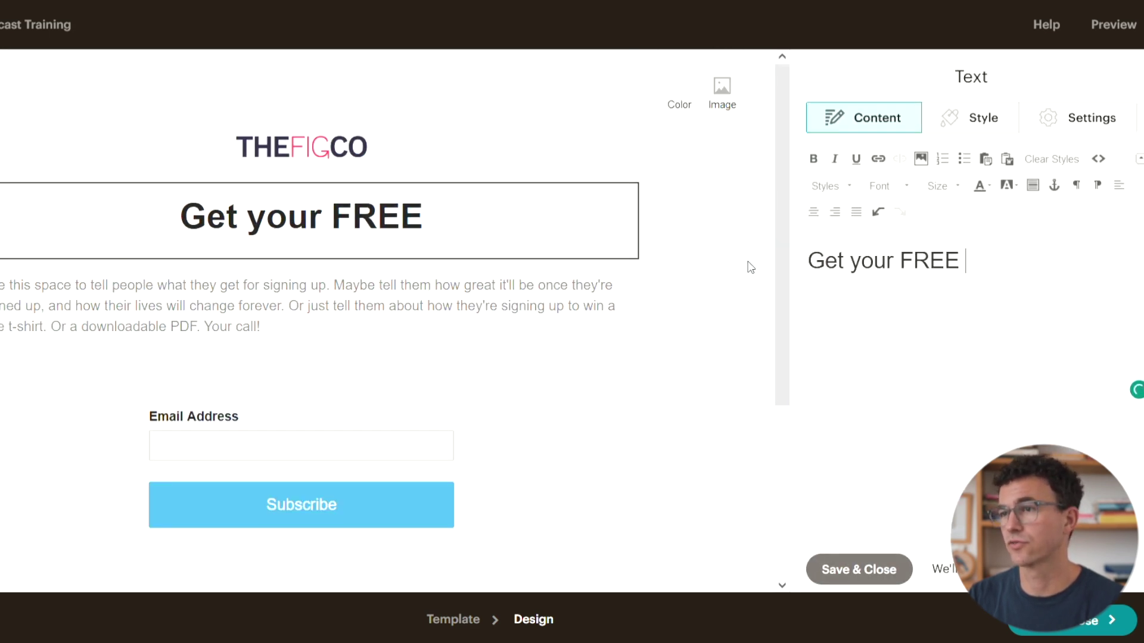
text(Video Podcast Training!)
click(949, 119)
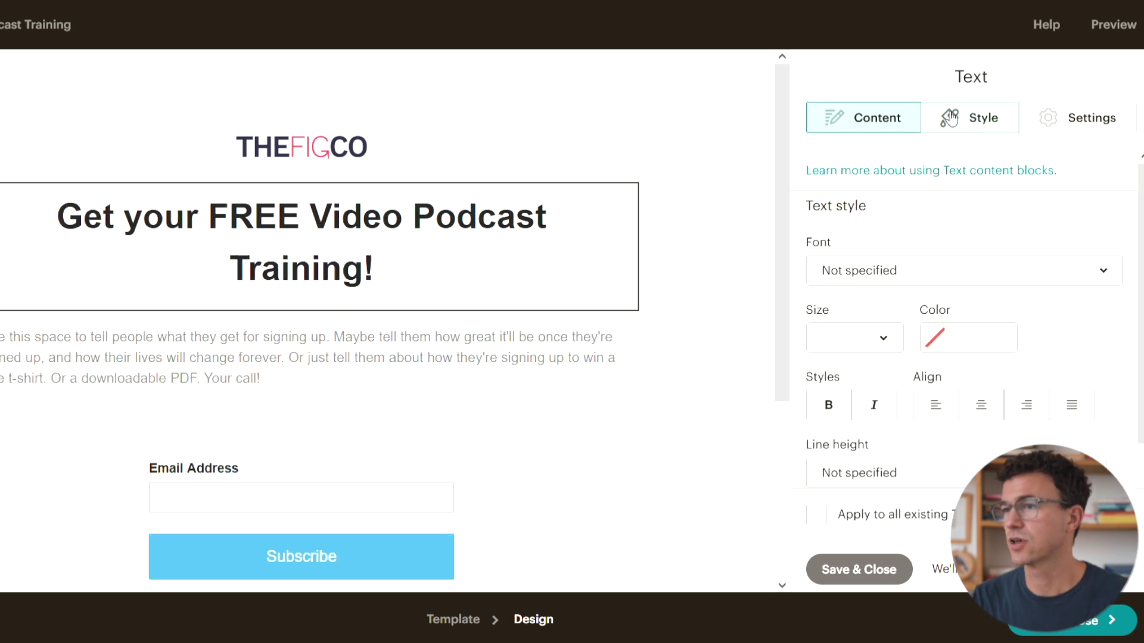
click(526, 332)
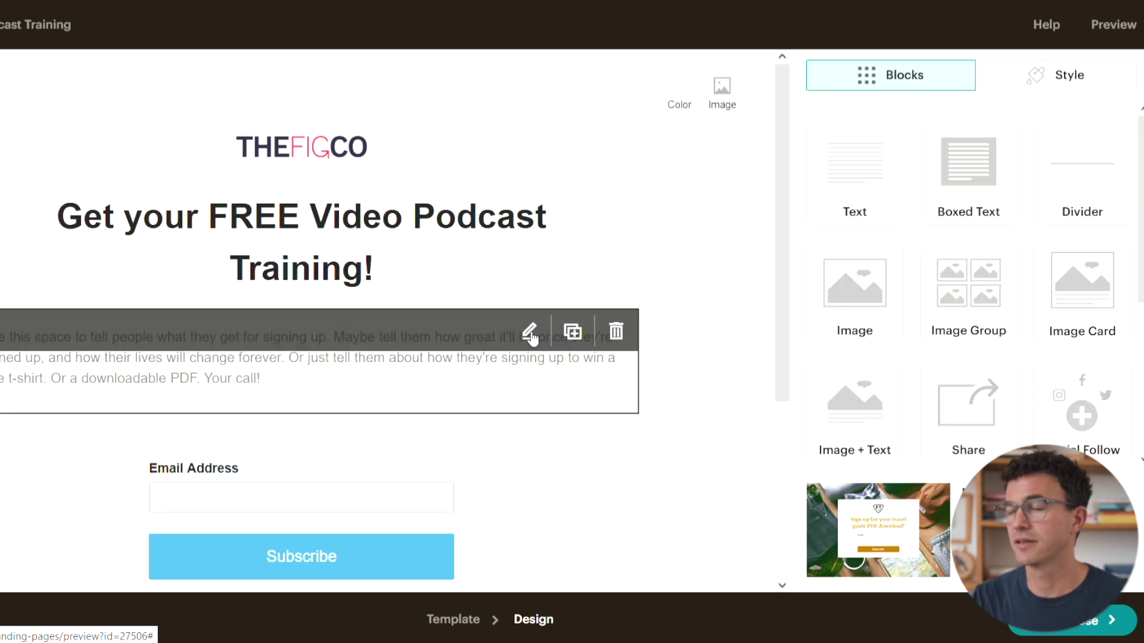
key(ctrl+a)
key(BackSpace)
text(Get all the most important information you need to launch your video podcast today.)
key(ctrl+a)
click(813, 212)
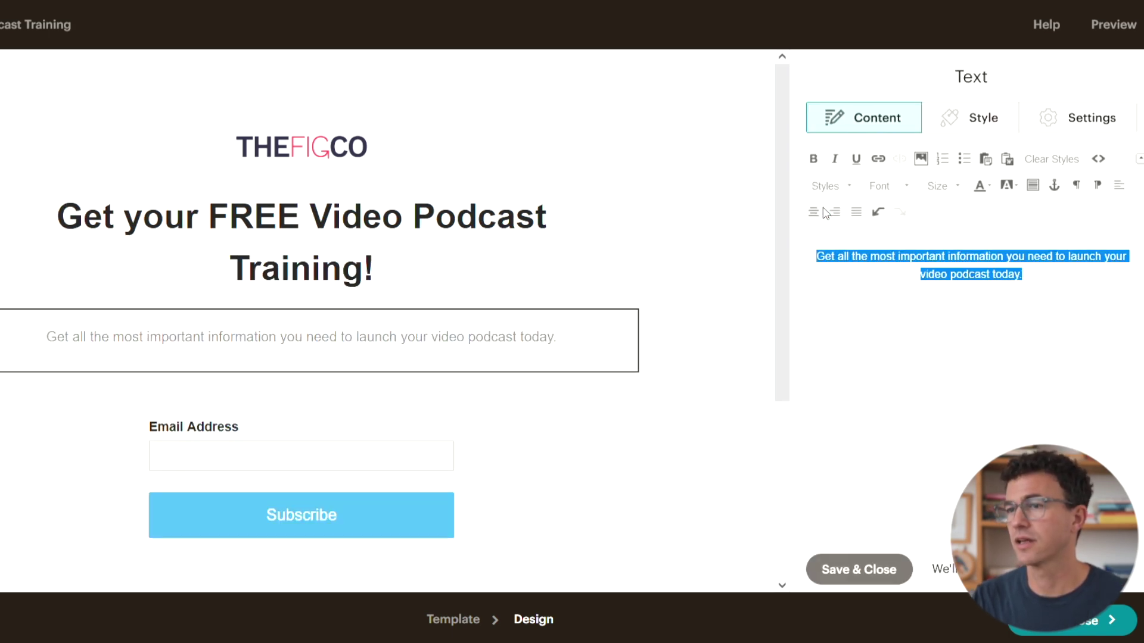
click(813, 160)
click(574, 423)
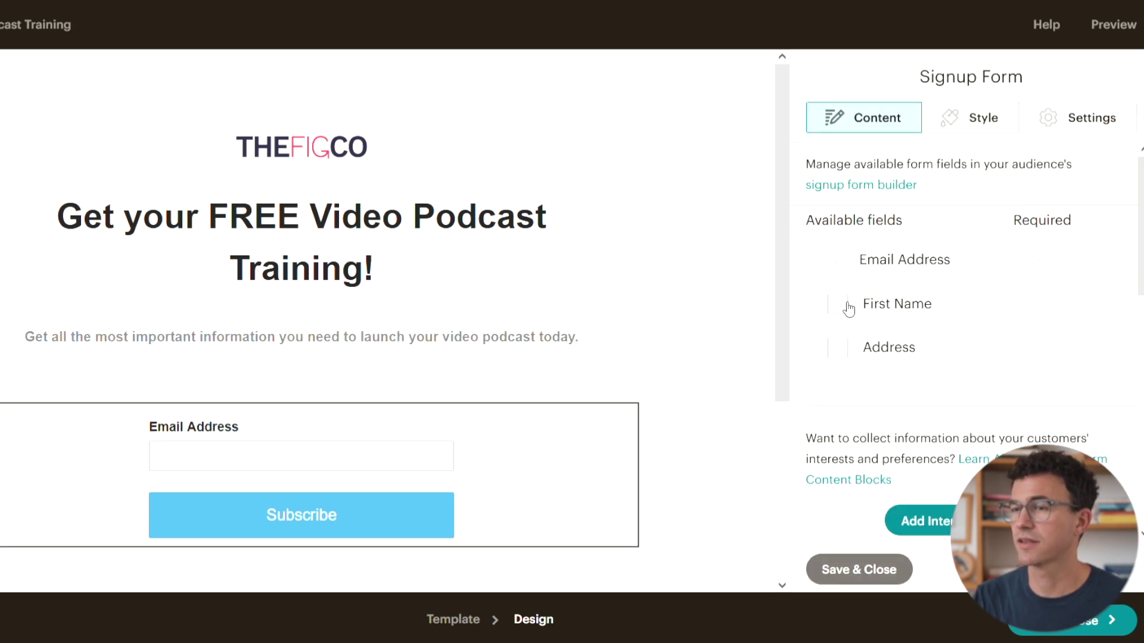
click(840, 305)
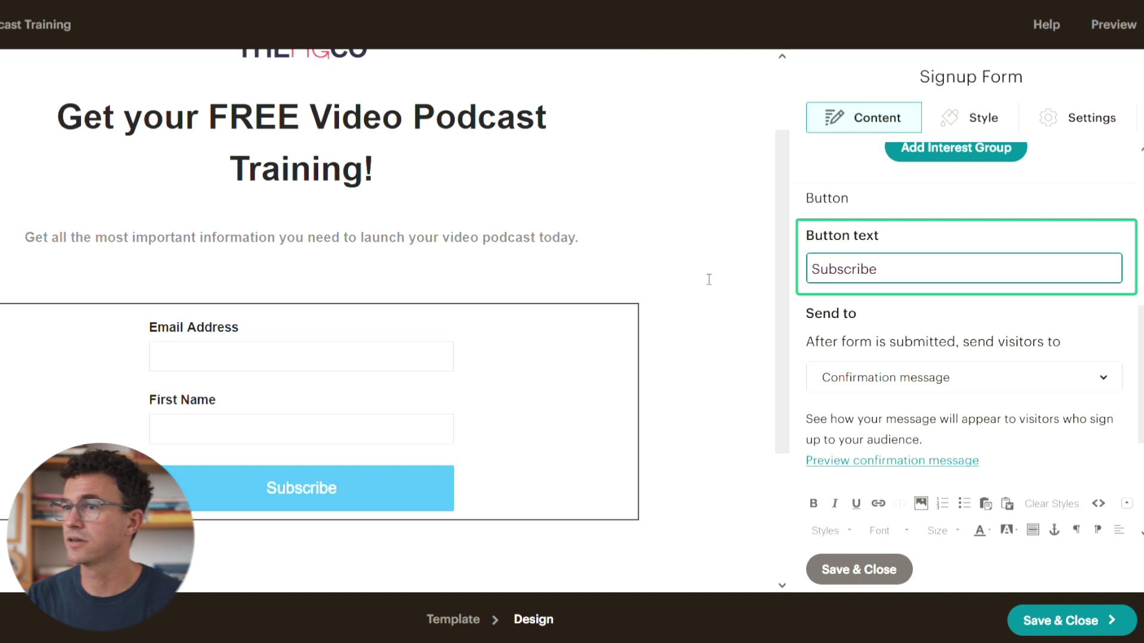
Step: Relabel the form button SIGN UP and change the success message to mention the training list
key(ctrl+a)
text(SIGN UP)
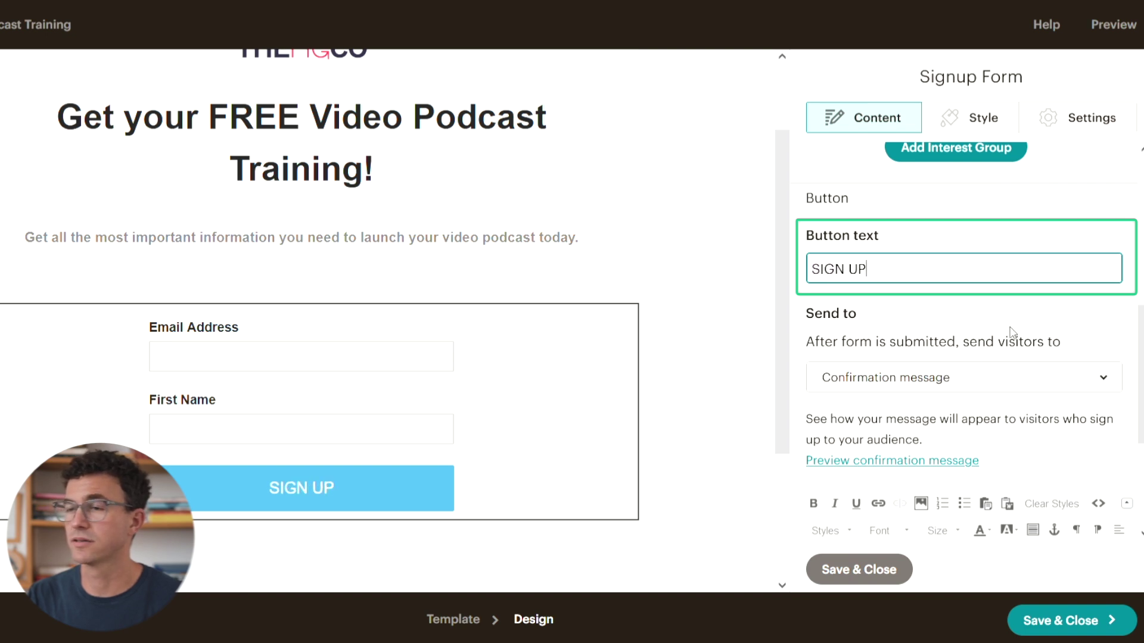
key(Tab)
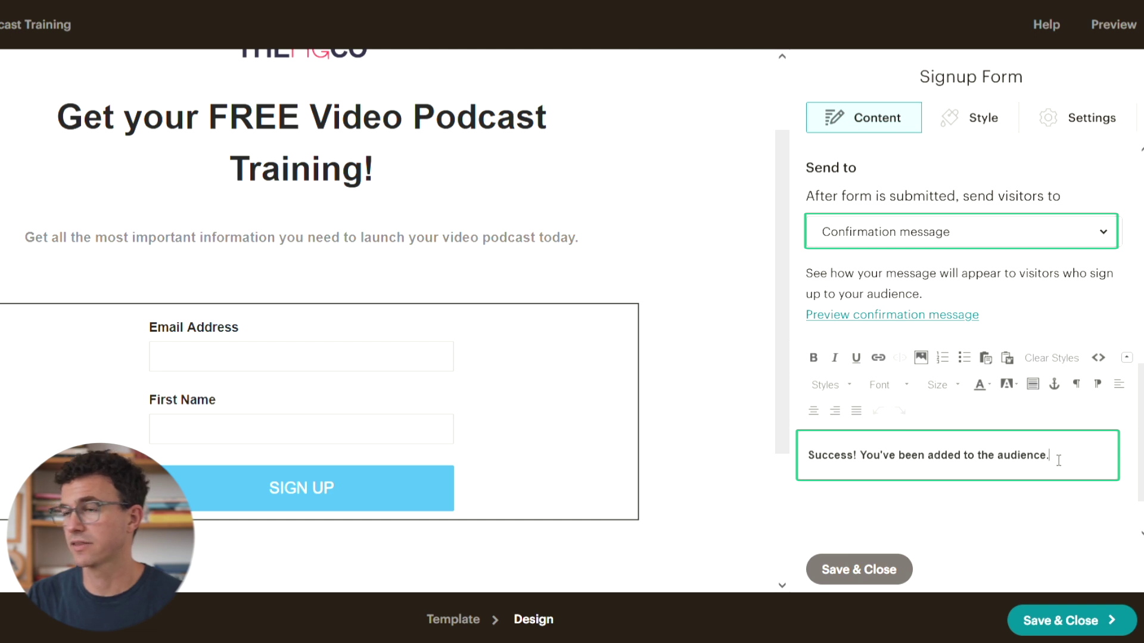
drag(1059, 460, 1006, 459)
text(tr)
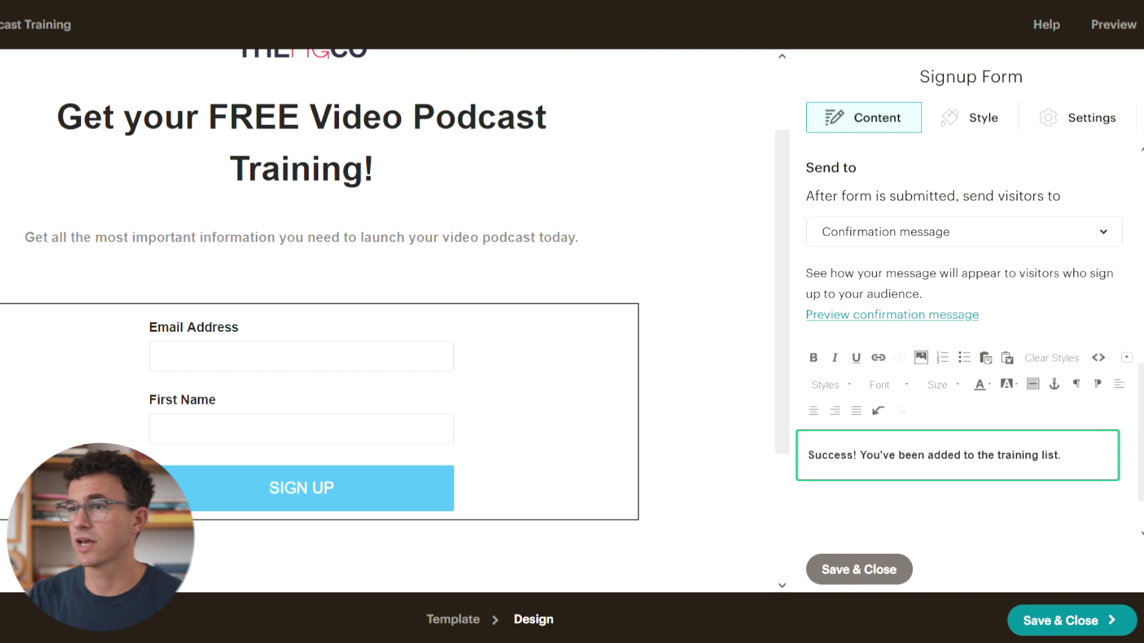
click(966, 125)
Step: Give the SIGN UP button fully rounded corners and an orange-red background
click(821, 272)
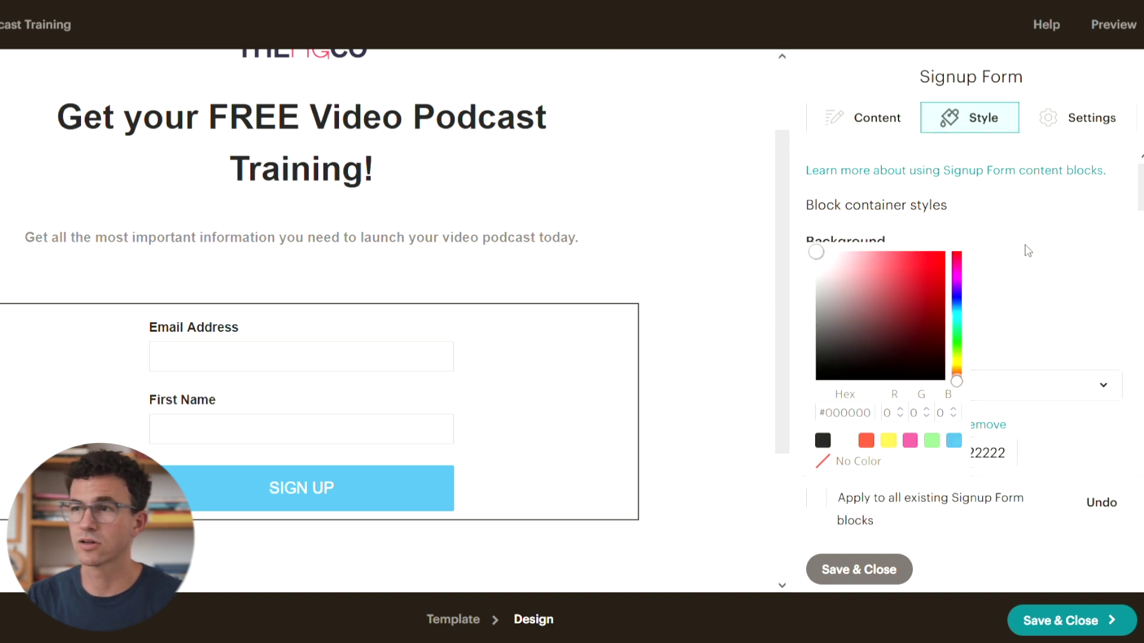
scroll(1028, 251, down, 5)
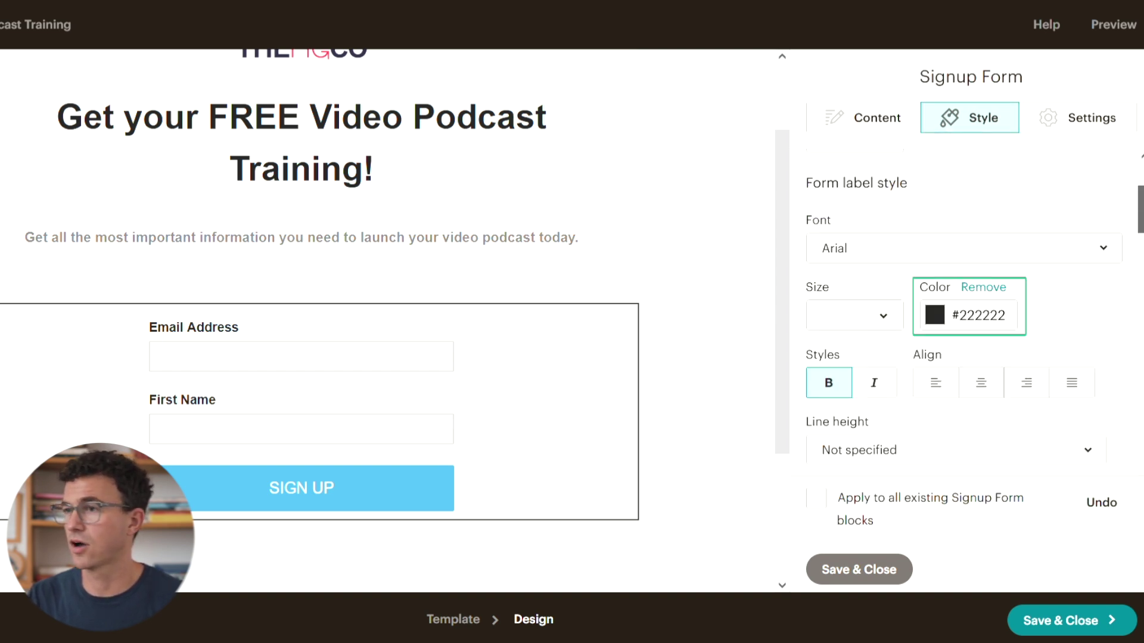
scroll(824, 290, down, 5)
drag(828, 292, 1117, 290)
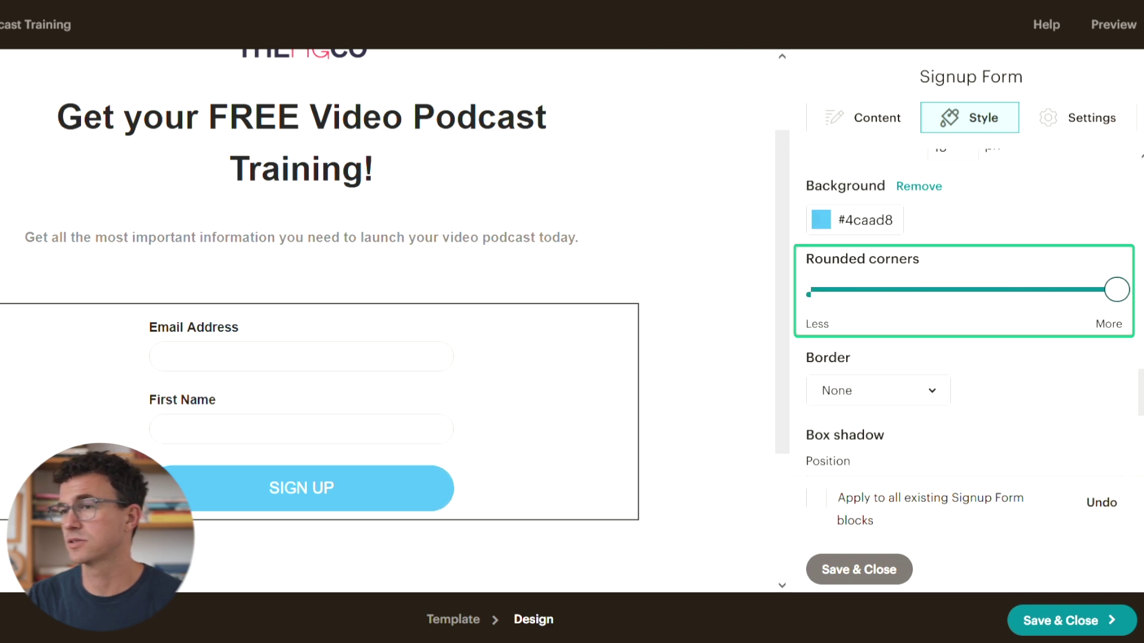
click(864, 220)
click(863, 383)
scroll(846, 417, down, 5)
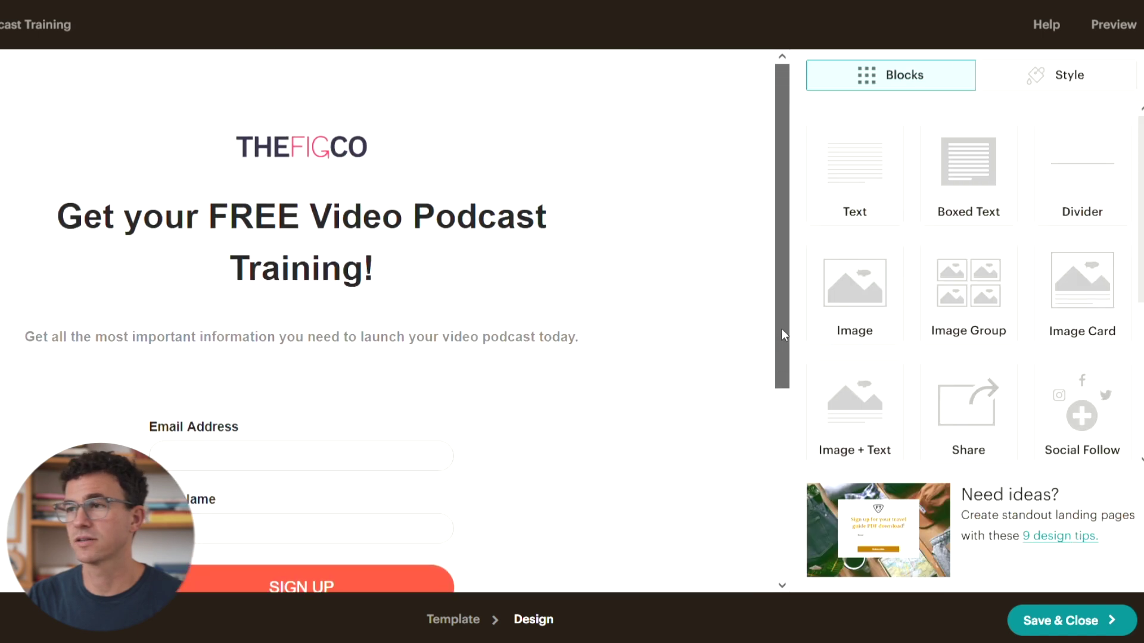
Step: Darken the page background to near black and save the landing page design
click(675, 109)
click(529, 261)
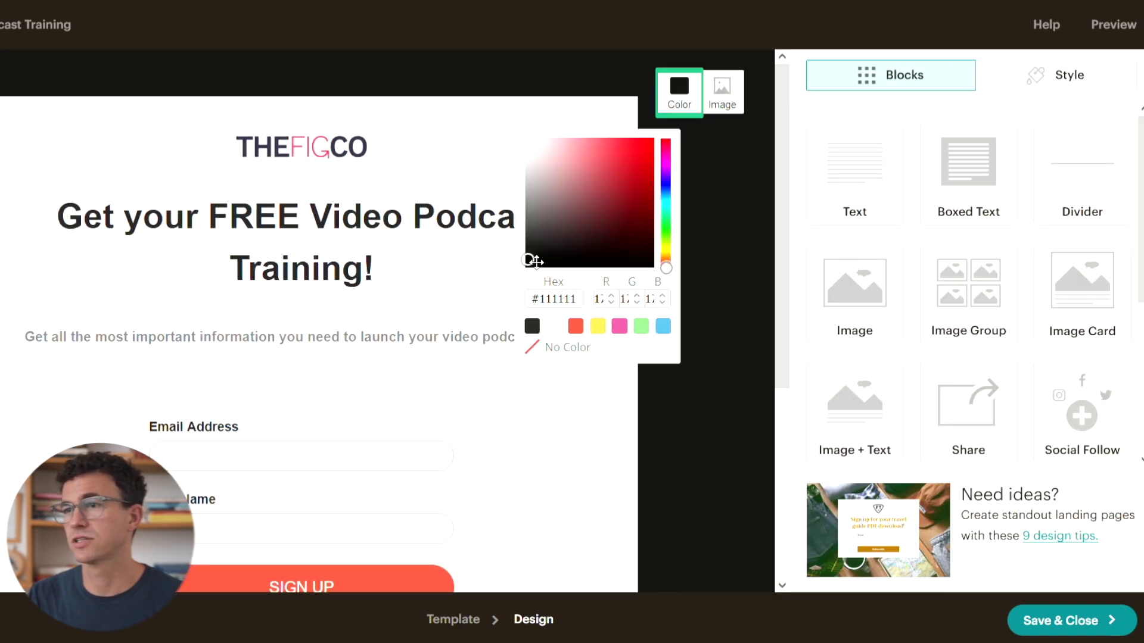
drag(532, 264, 536, 256)
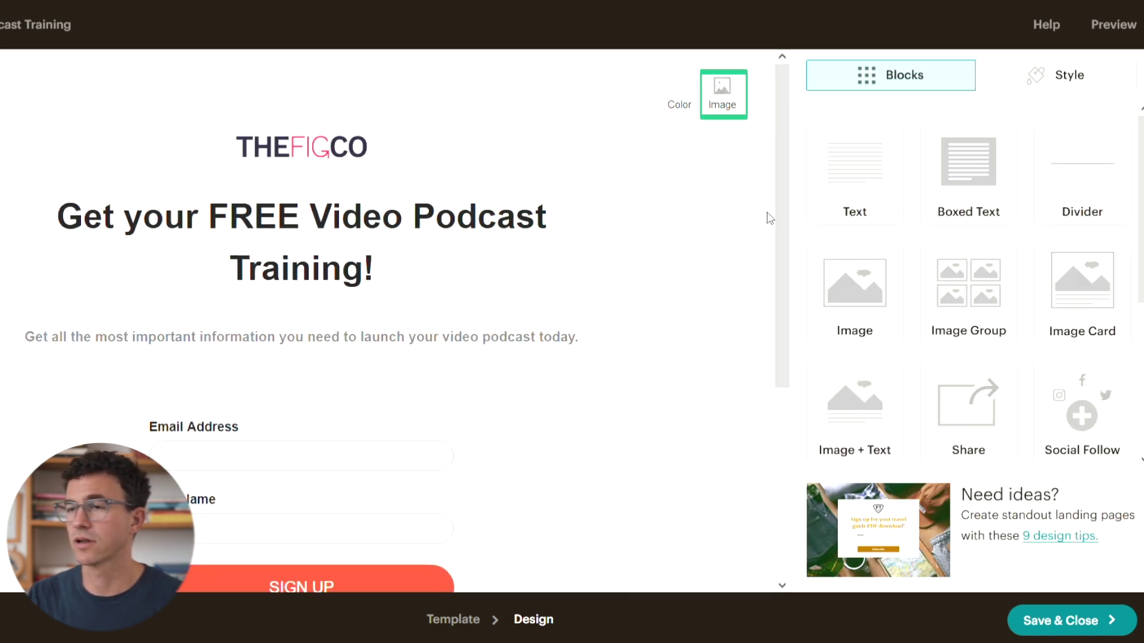
click(1072, 621)
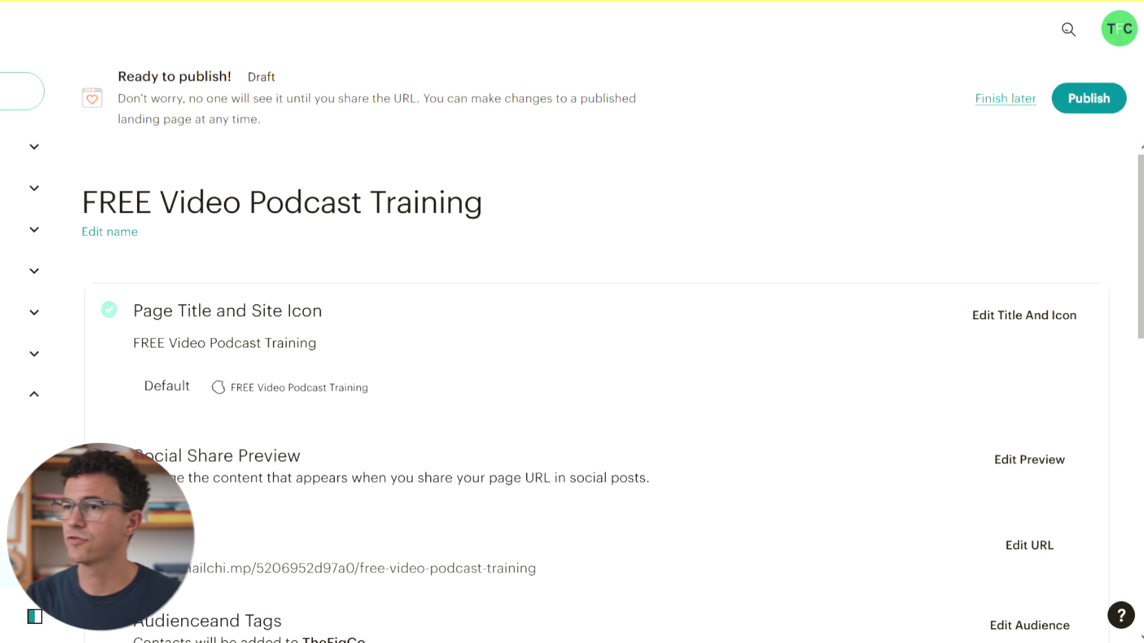
Step: Leave the podcast landing page as a draft and go to Mailchimp's Create page
scroll(596, 387, down, 3)
drag(130, 179, 214, 179)
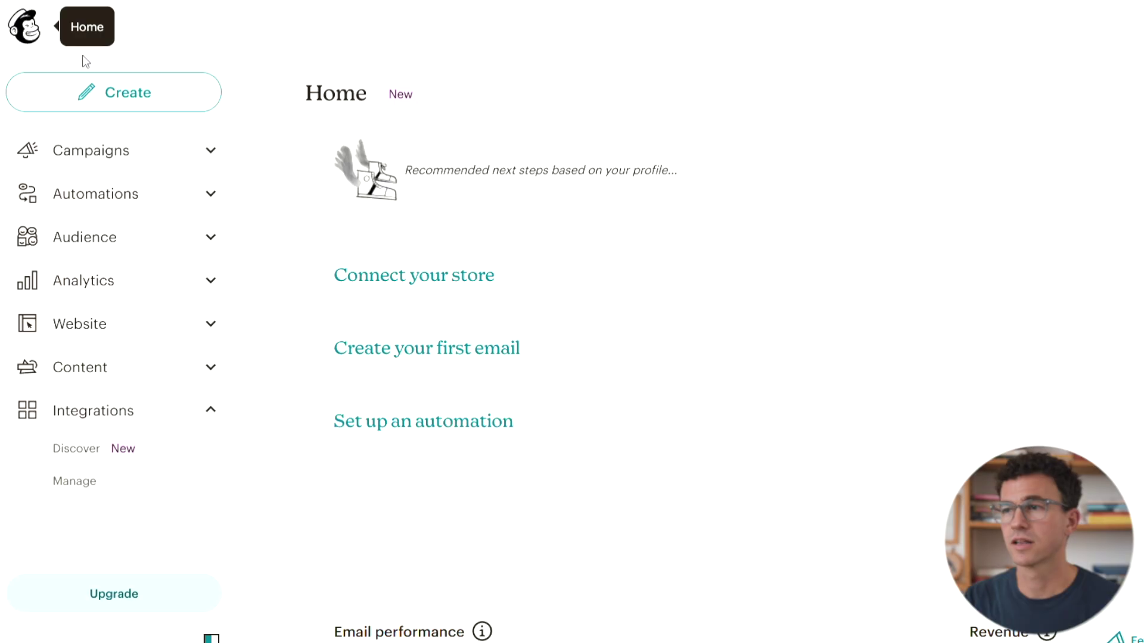
click(127, 95)
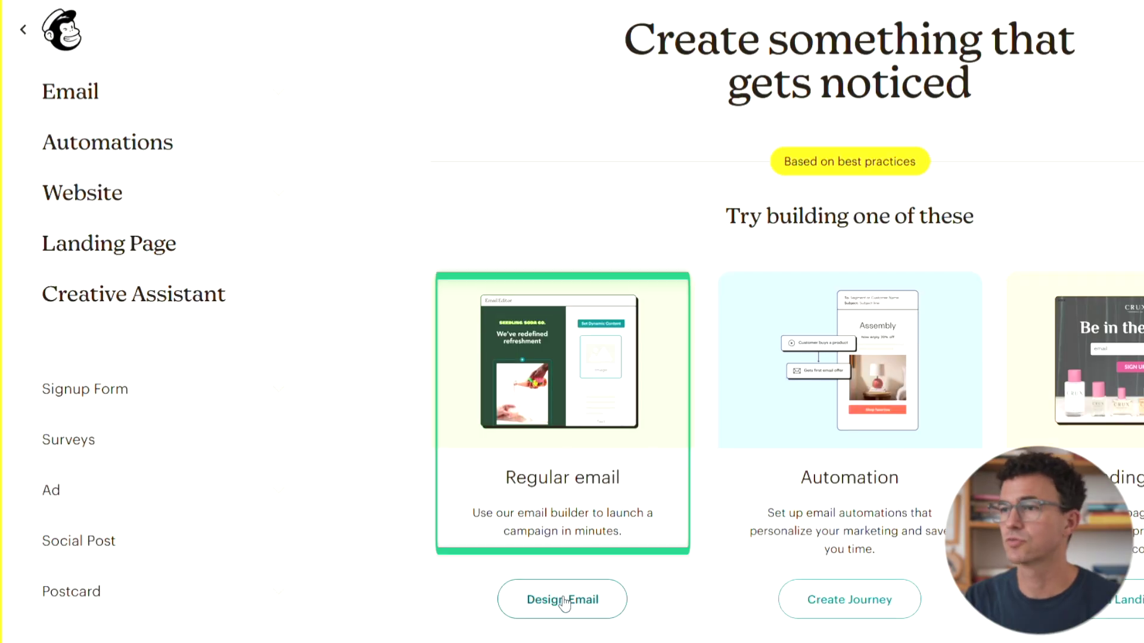
Step: Start a regular email with the subject 'Get your FREE Video Podcast Training!'
click(564, 601)
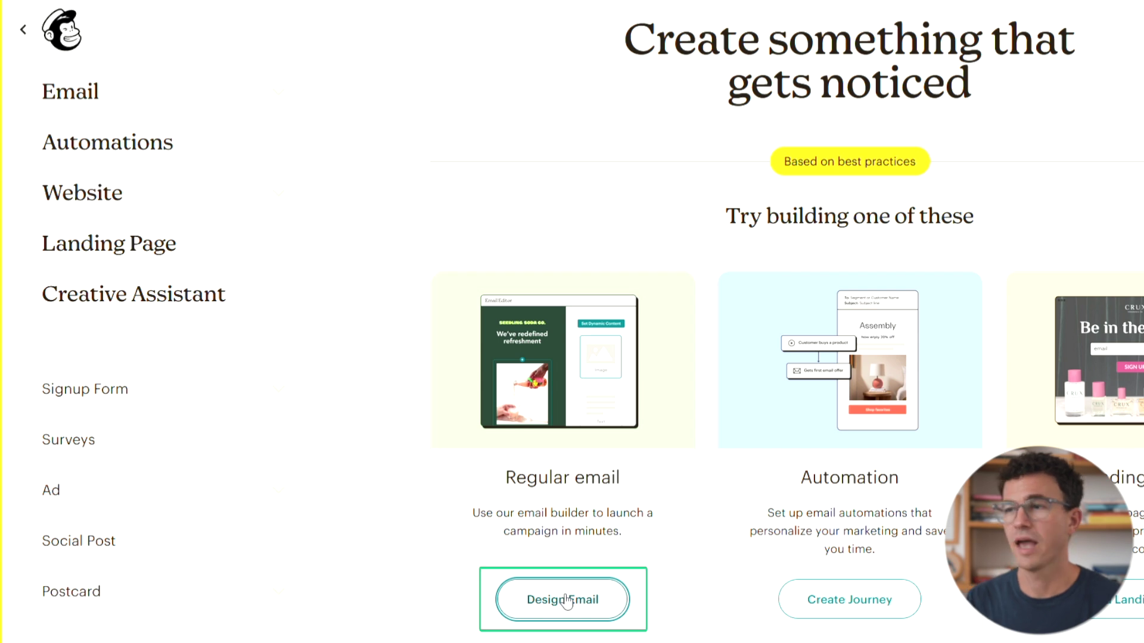
click(775, 336)
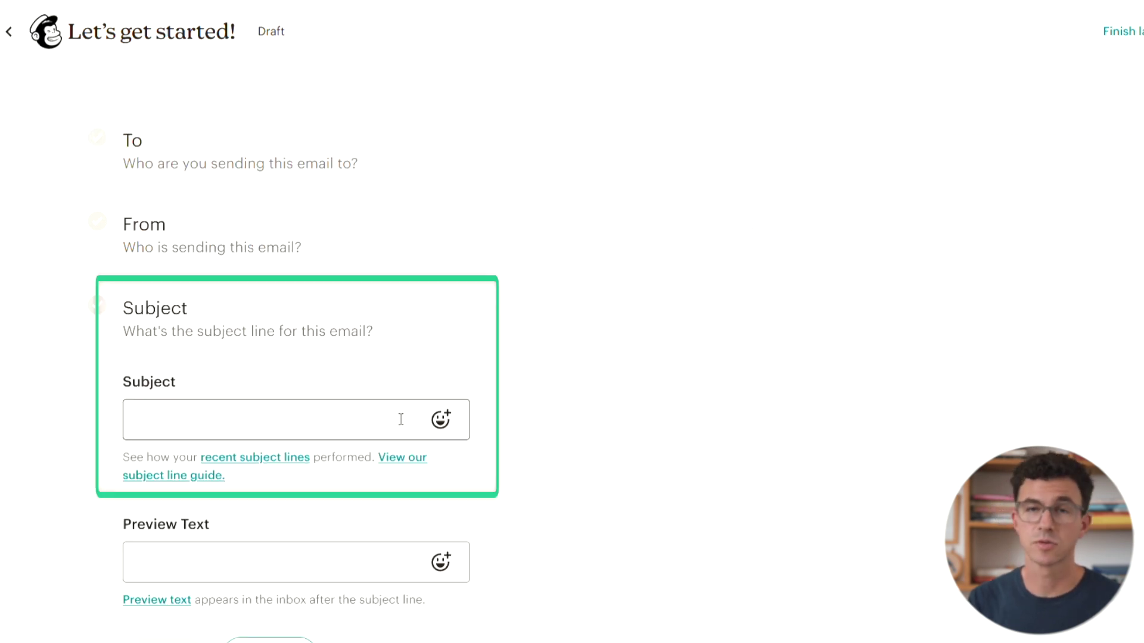
click(401, 420)
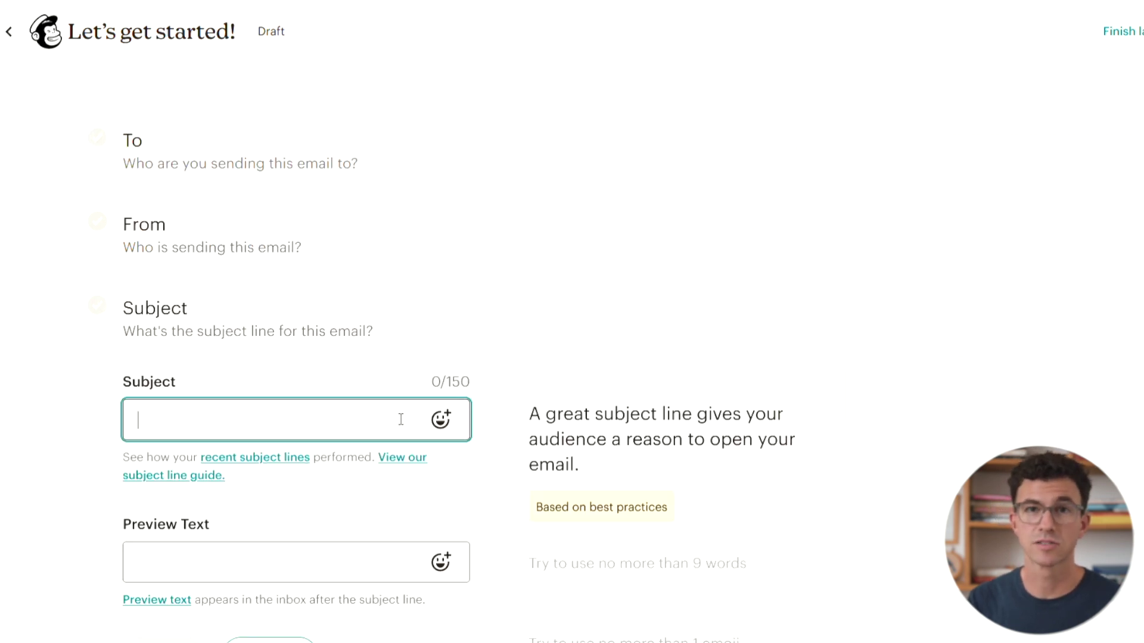
text(Get )
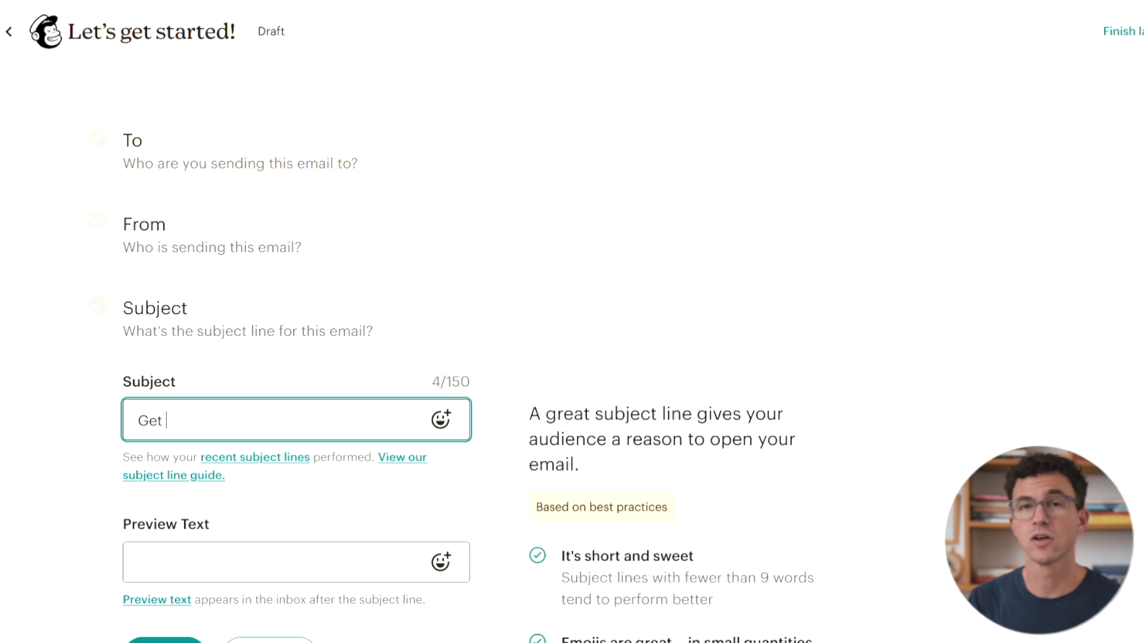
text(you)
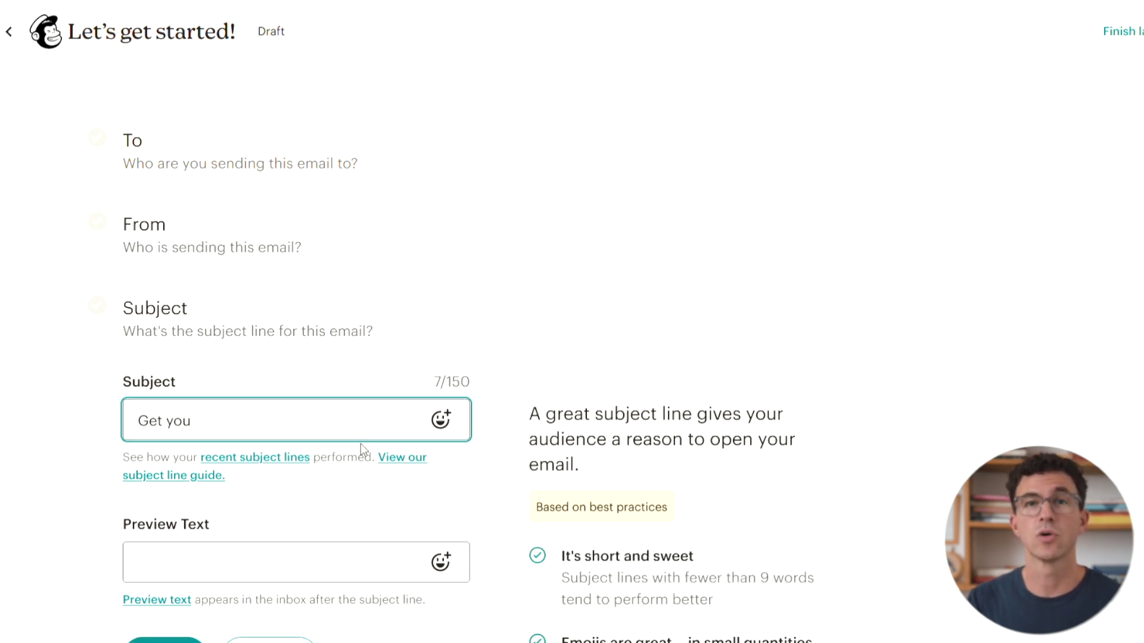
text(r FREE Video Podcast Training!)
scroll(381, 438, down, 2)
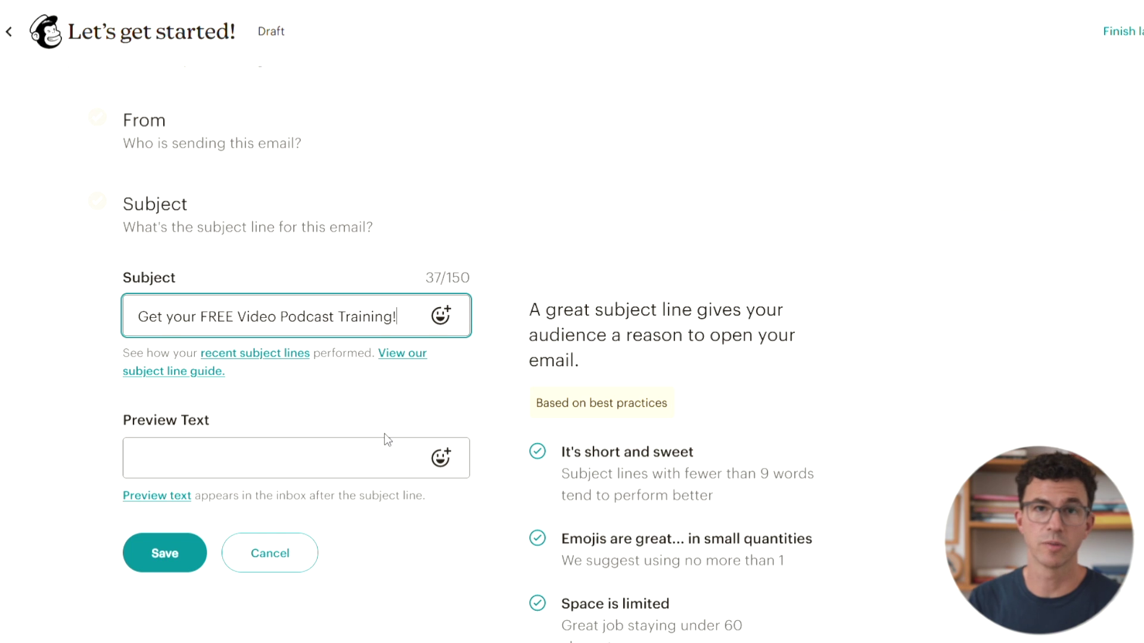
key(Return)
Step: Set the email's send time to Send now
click(733, 298)
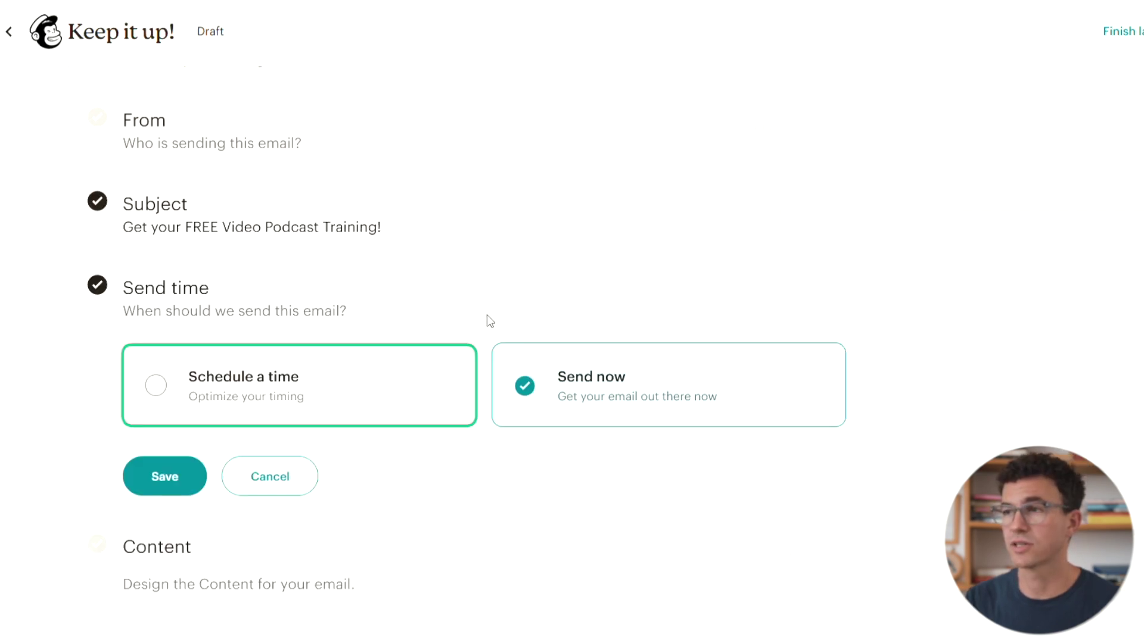
click(301, 375)
scroll(405, 331, down, 2)
click(610, 297)
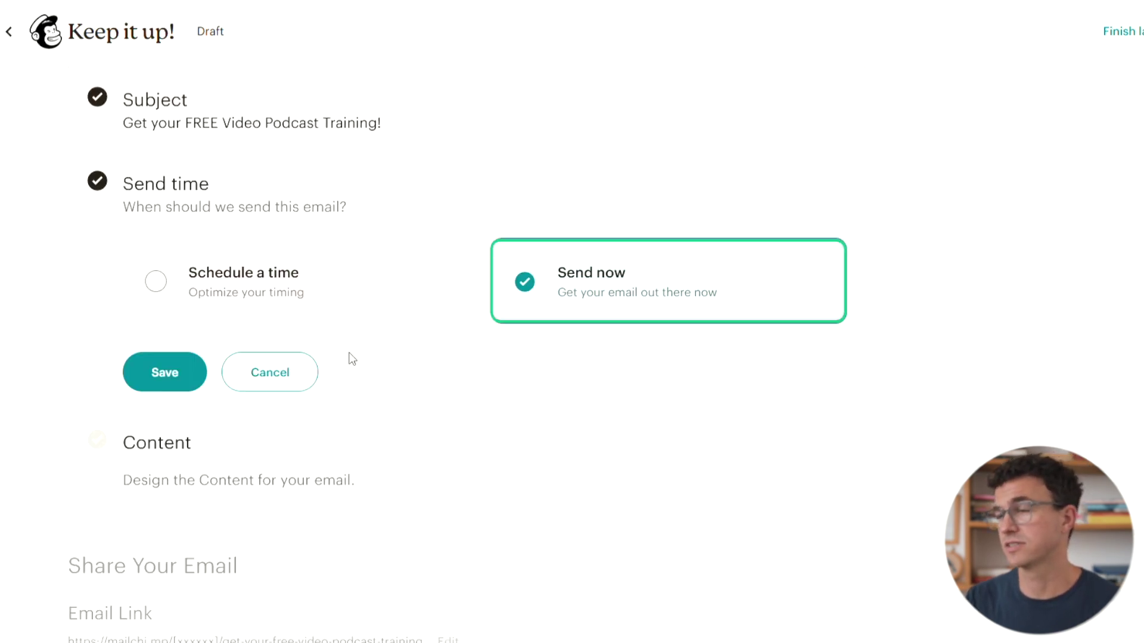
click(306, 374)
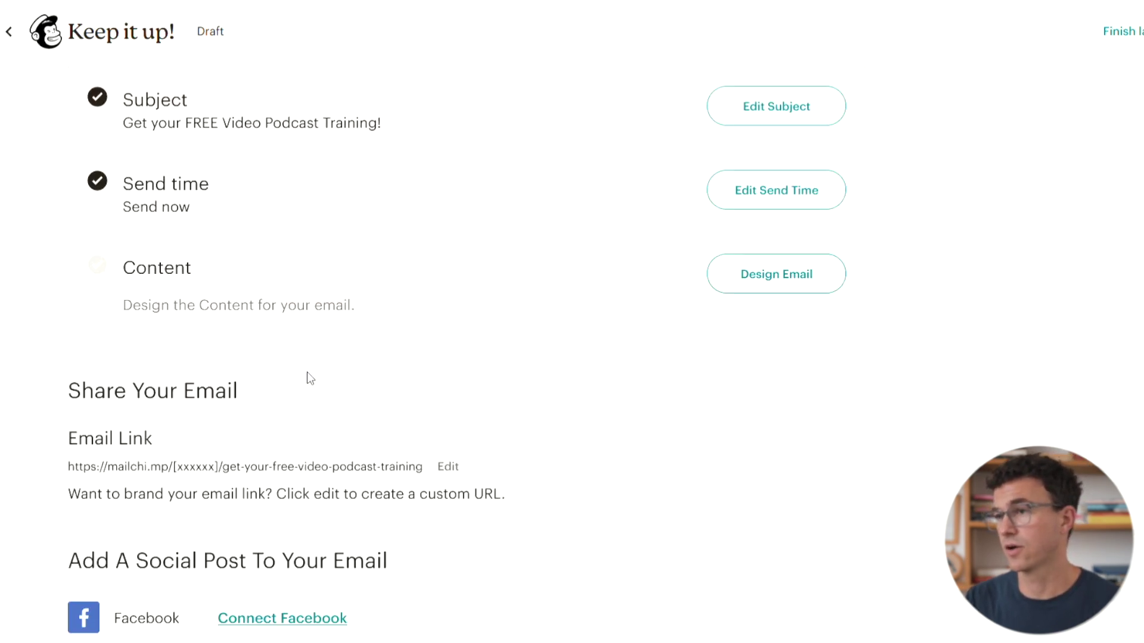
click(781, 276)
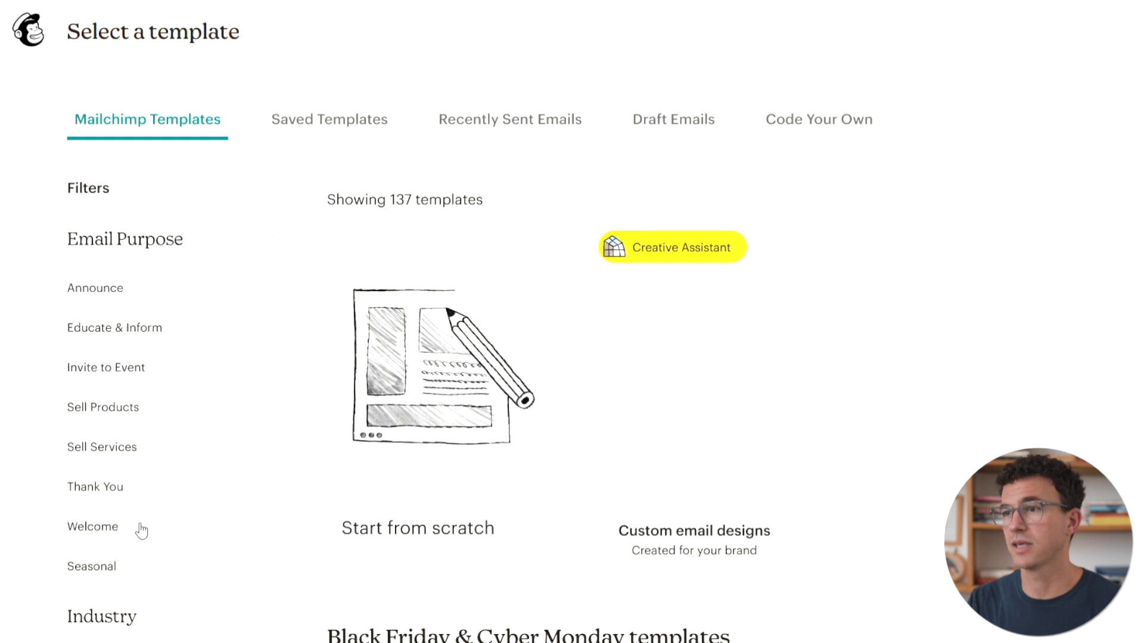
Step: Filter templates to Welcome emails in Business & Finance and choose the Minimal template
click(142, 531)
scroll(285, 372, down, 5)
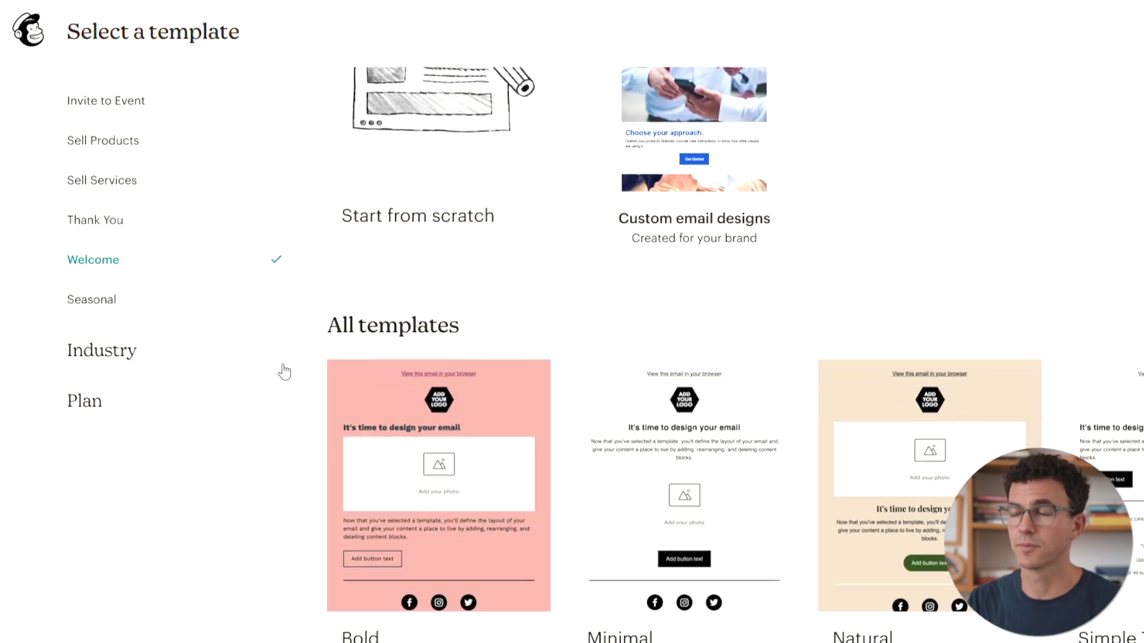
click(237, 360)
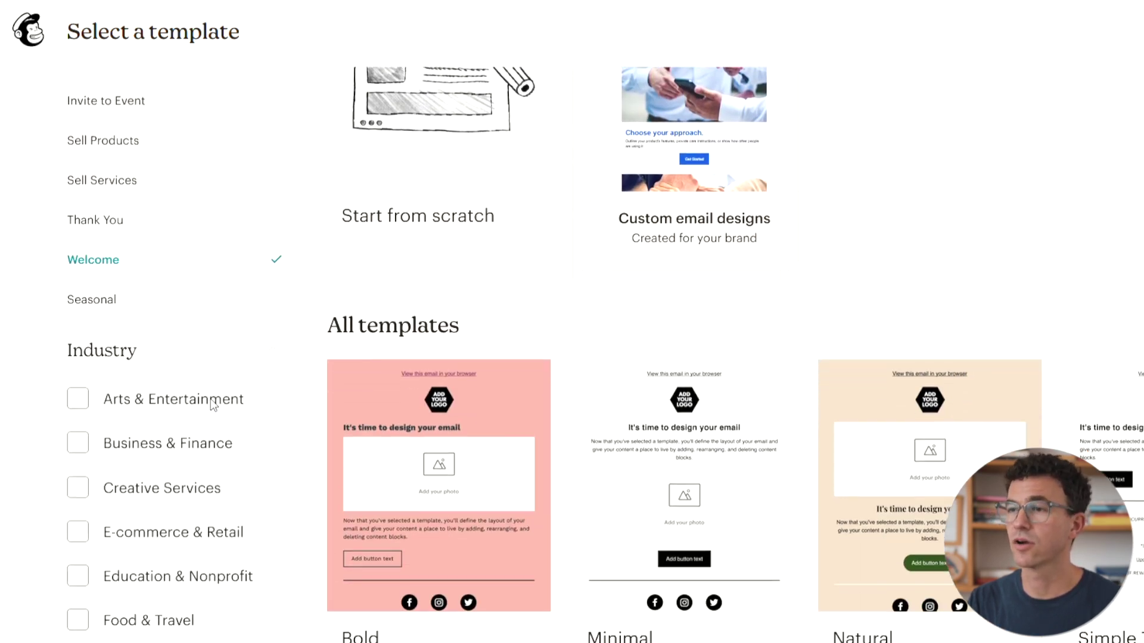
click(204, 448)
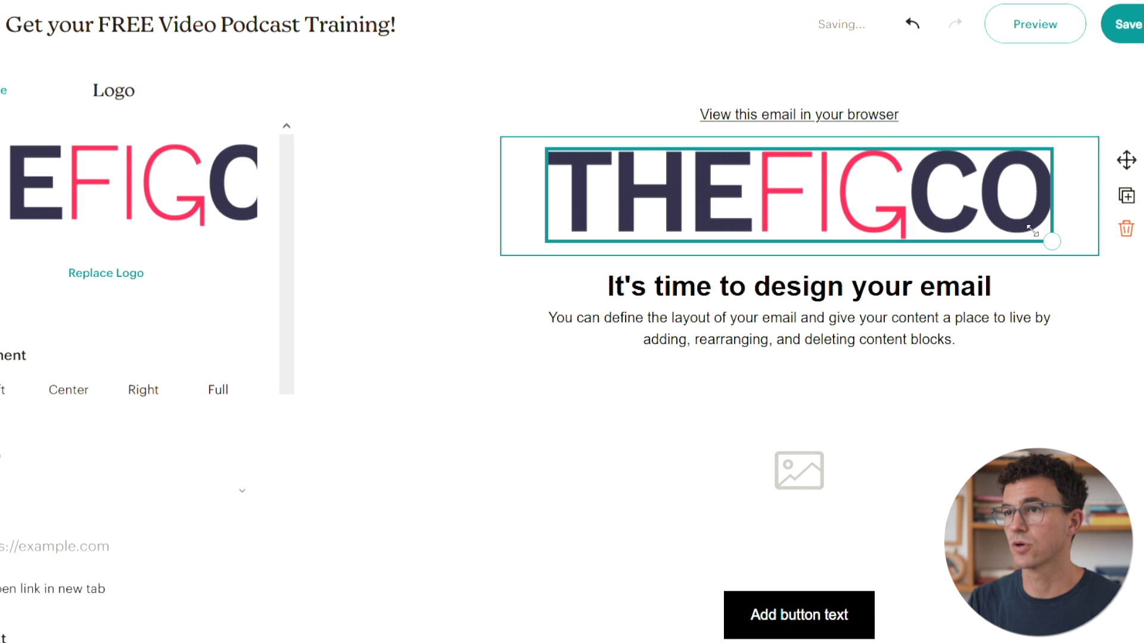
Step: Shrink the THEFIGCO logo at the top of the email
drag(1037, 229, 881, 174)
click(1141, 197)
scroll(1141, 197, down, 2)
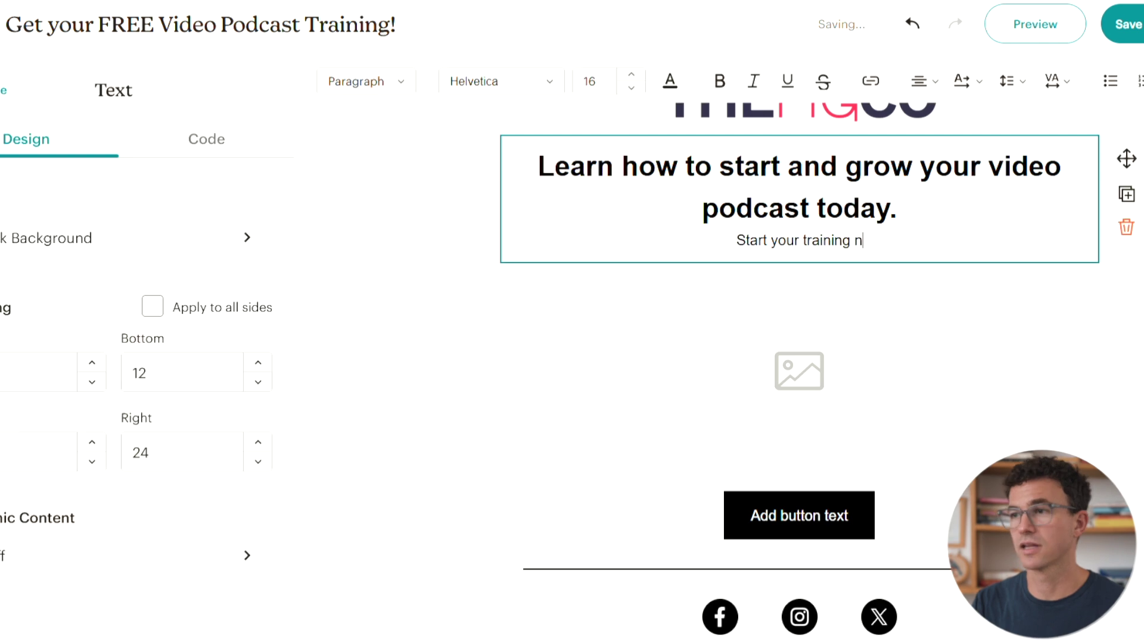
Step: Finish the headline and 'Click to Watch' button text, and insert the podcast microphone photo
text(ow.)
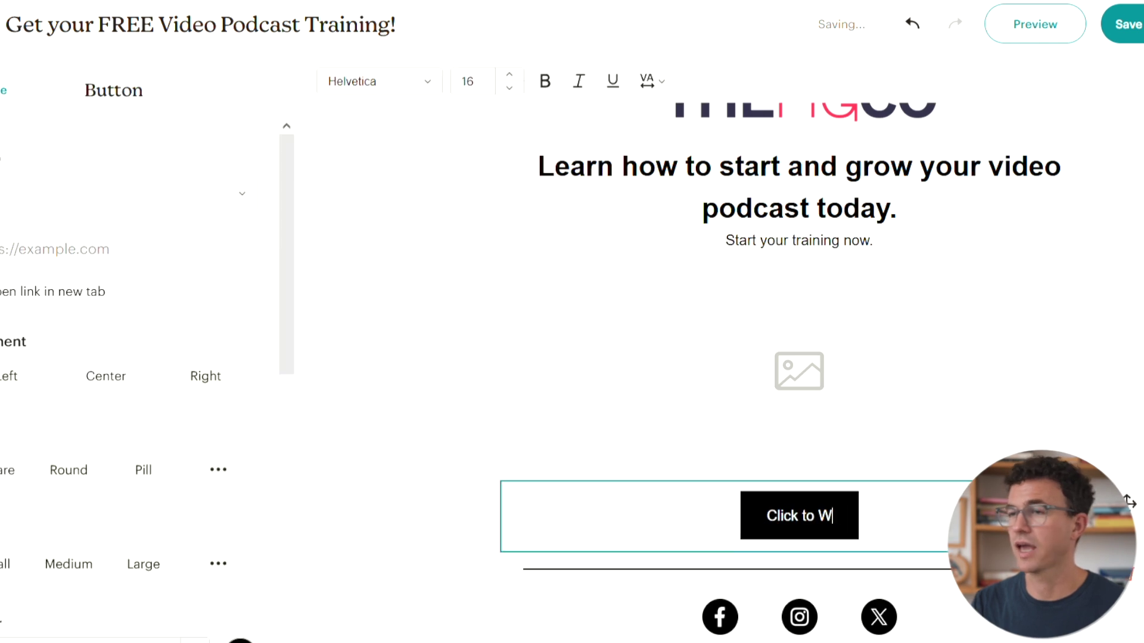
text(atc)
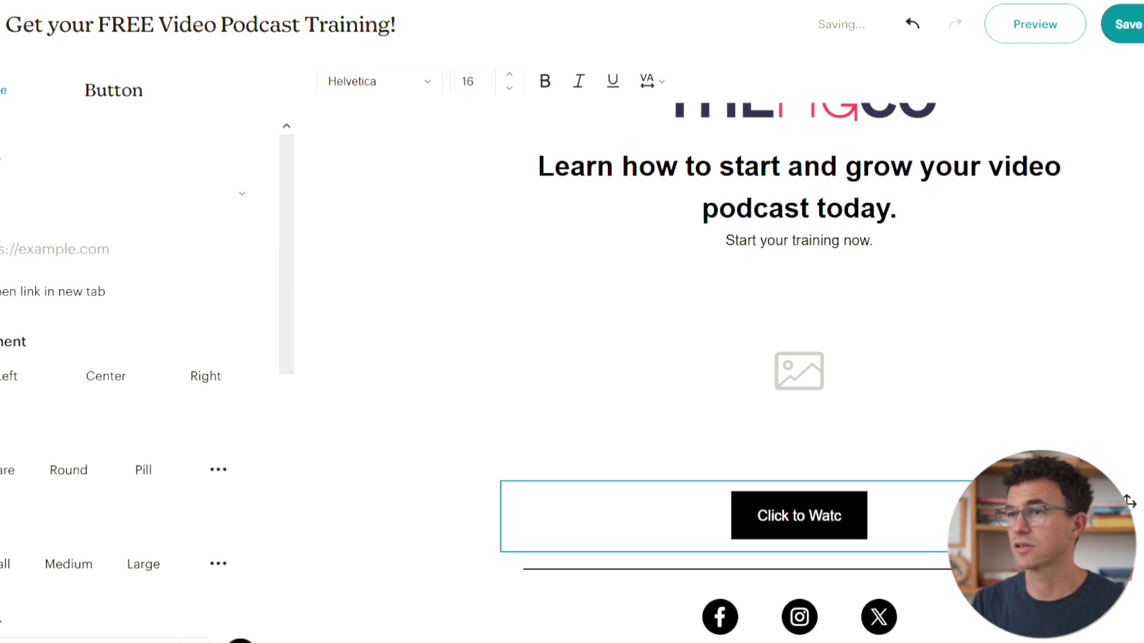
text(h)
click(798, 371)
click(763, 247)
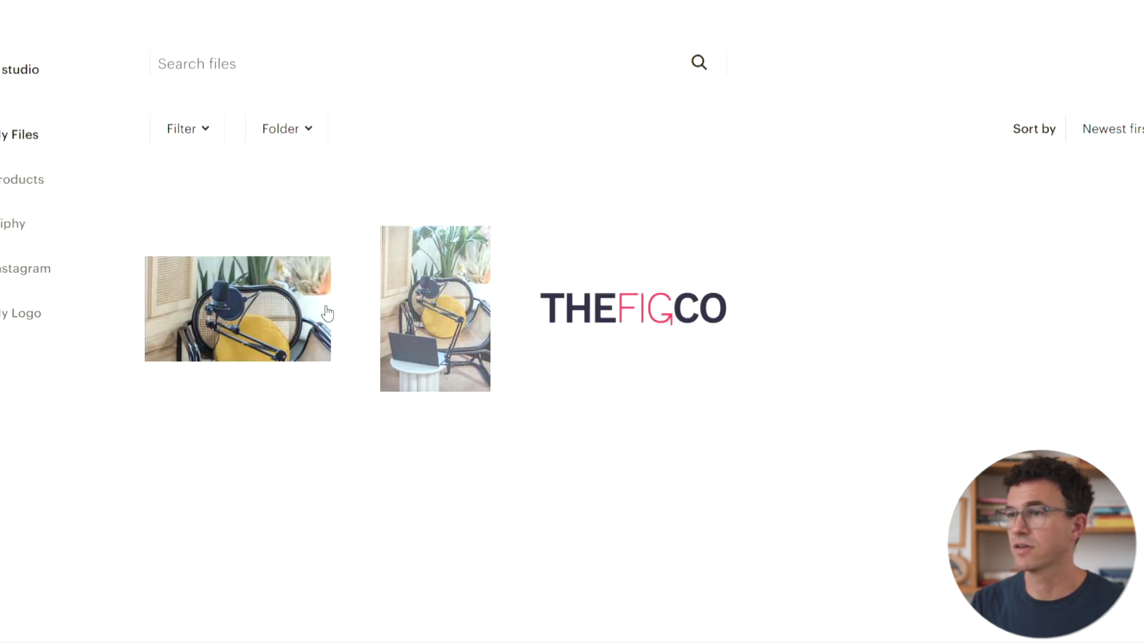
click(327, 313)
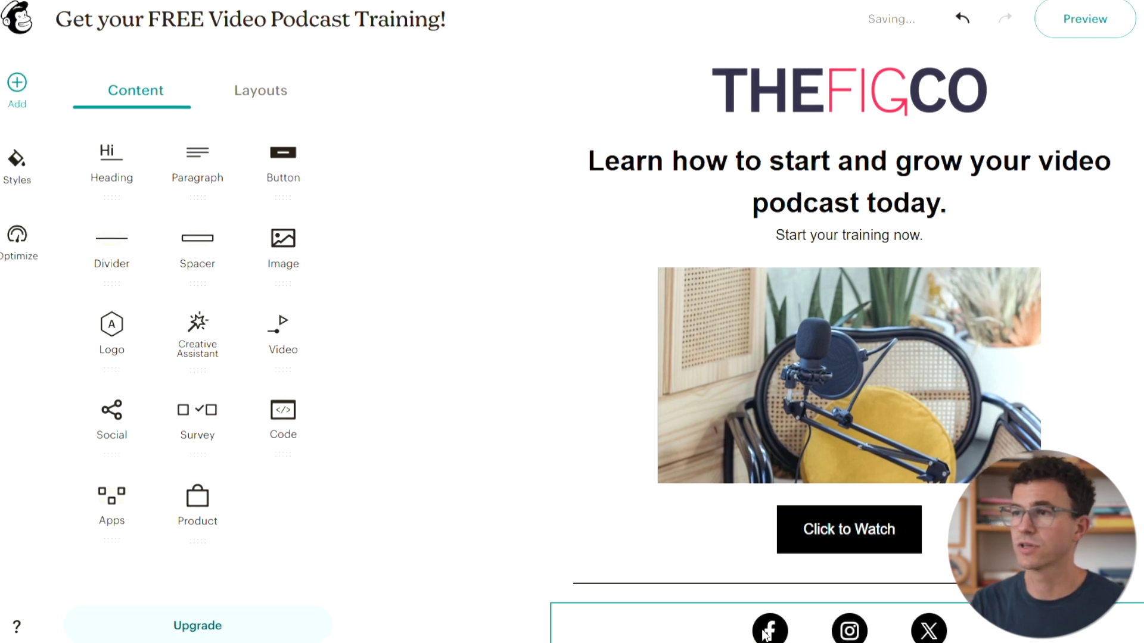
Step: Set the company's Instagram link in the social links block
click(886, 633)
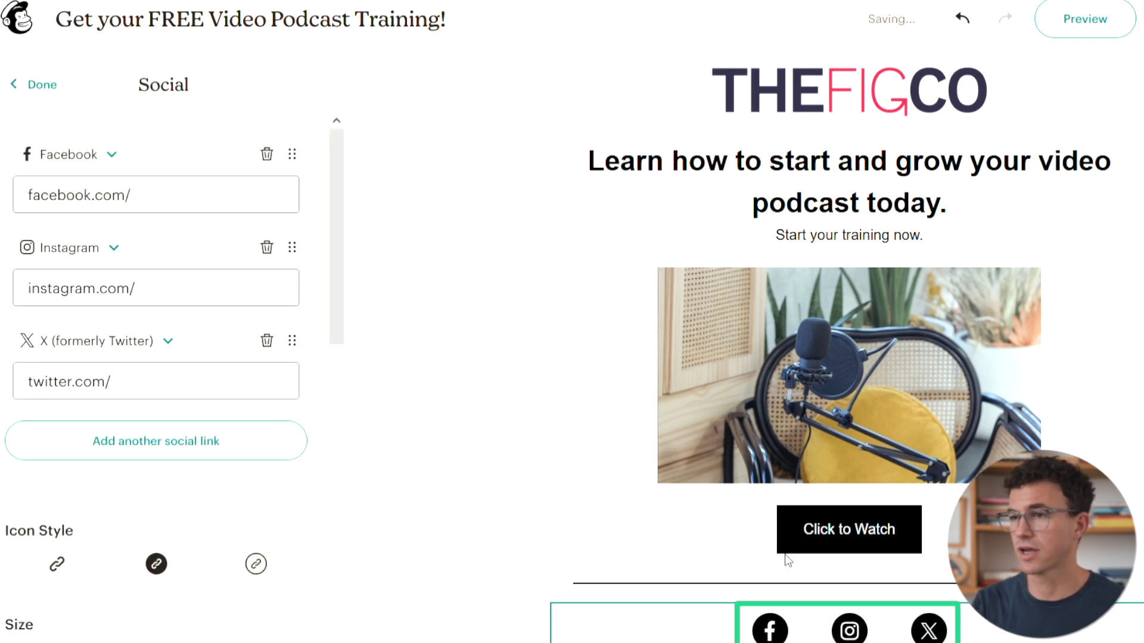
click(203, 298)
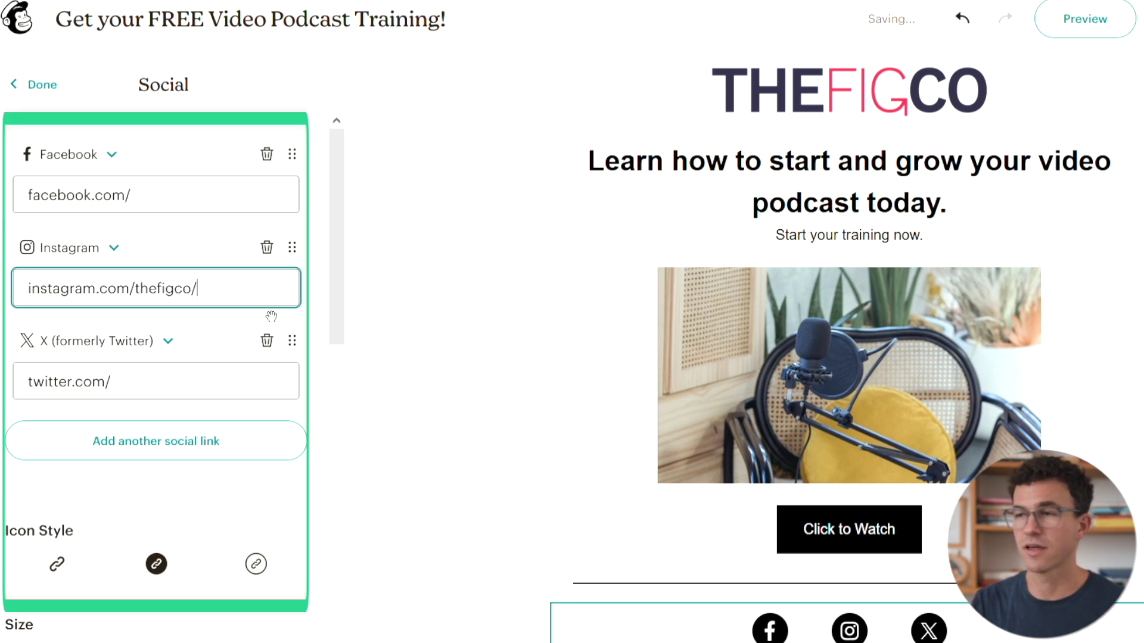
click(33, 167)
click(128, 158)
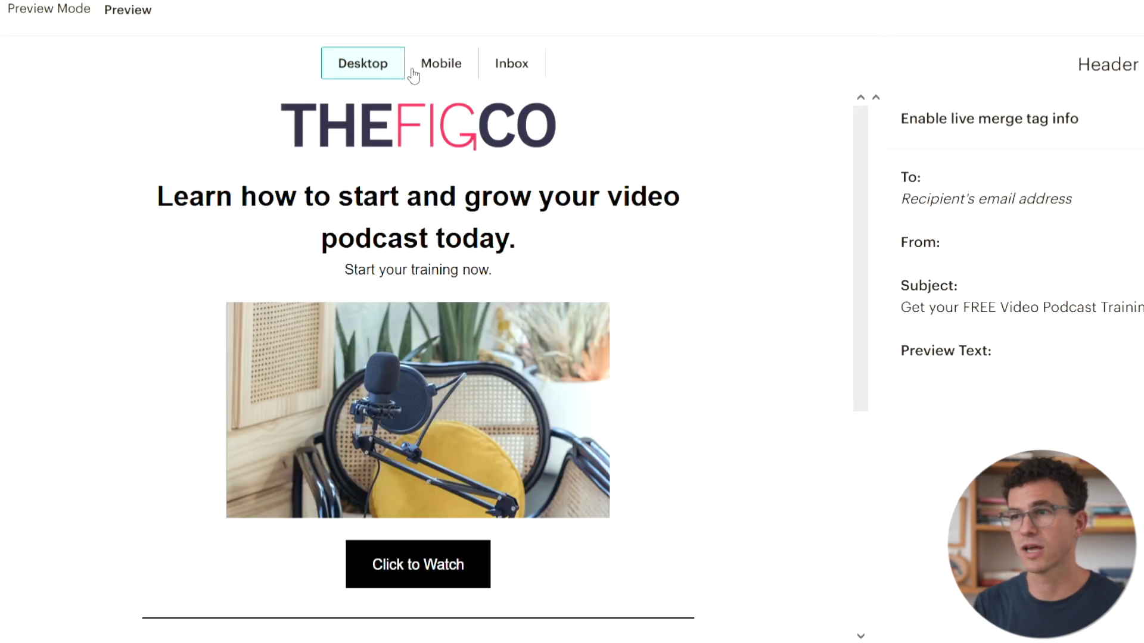
Step: Switch the email preview from Desktop to the Mobile view
scroll(574, 232, down, 5)
click(468, 70)
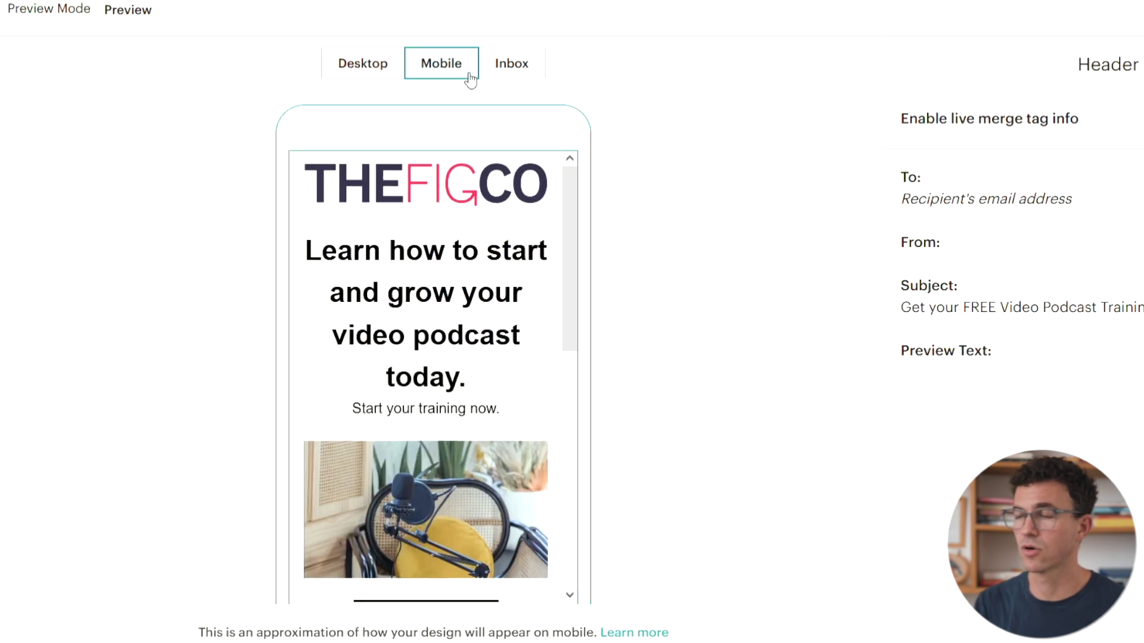